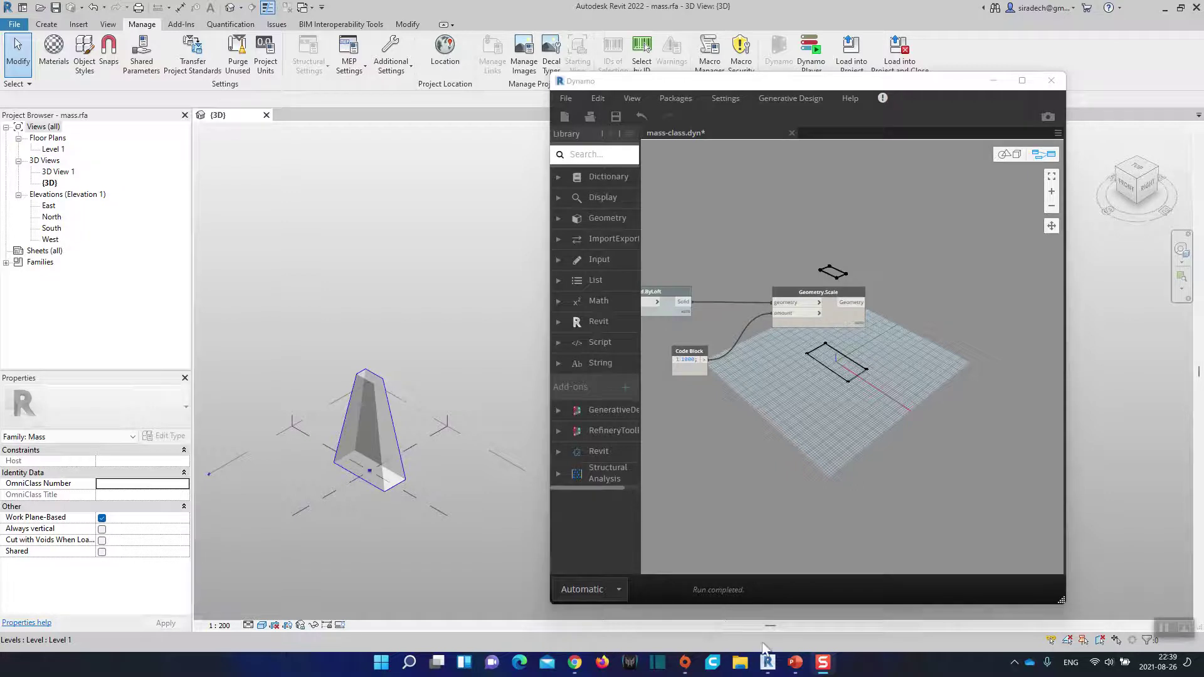
Pan and zoom the Dynamo graph to frame the Geometry.Scale nodes and the mass
click(726, 444)
scroll(725, 439, down, 2)
scroll(814, 461, down, 3)
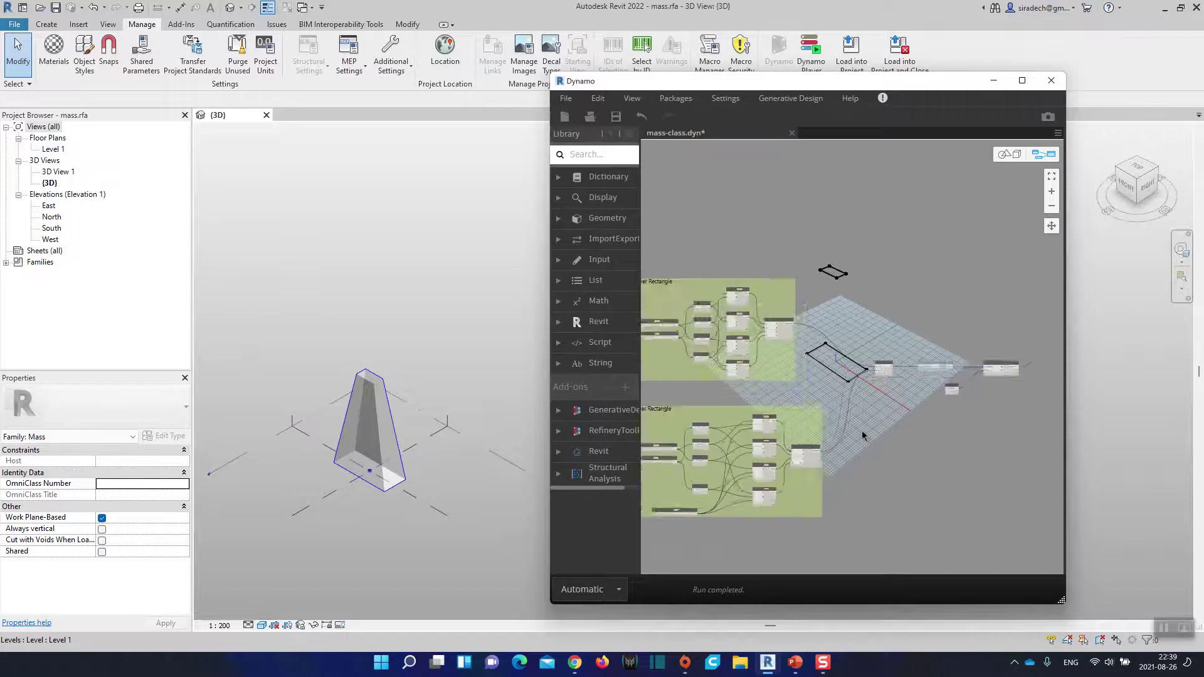
scroll(903, 426, up, 2)
mouse_move(911, 432)
middle_down()
mouse_move(755, 434)
mouse_move(887, 449)
mouse_move(743, 449)
middle_up()
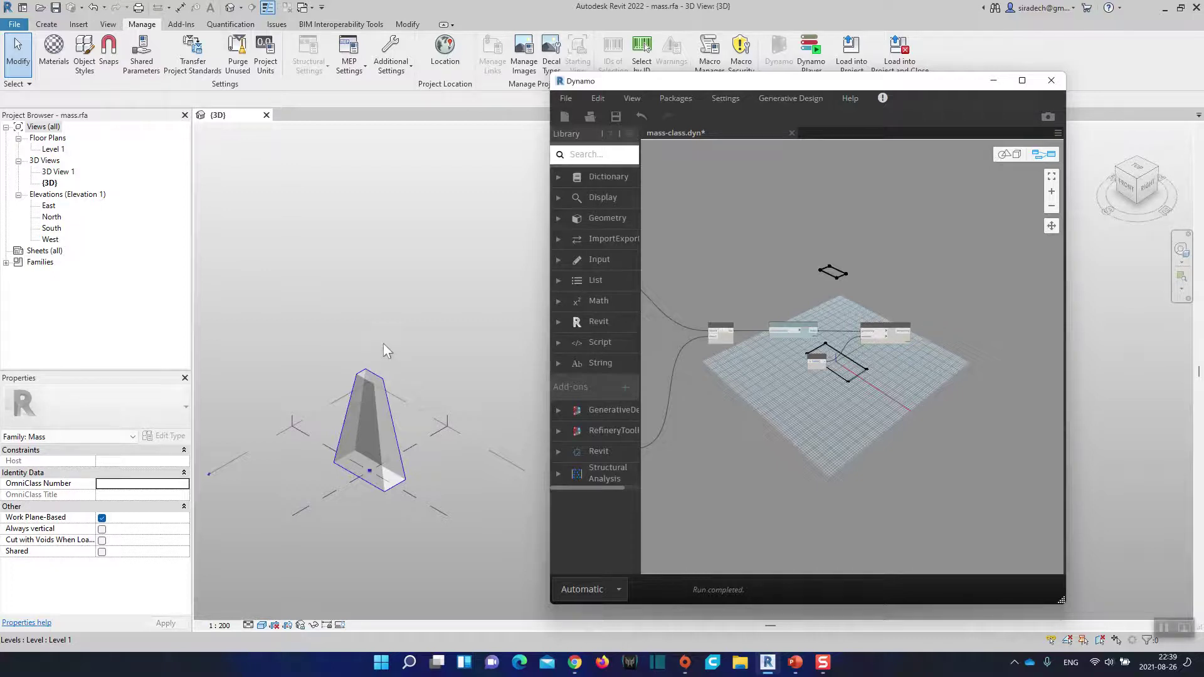
scroll(382, 344, up, 1)
scroll(386, 359, up, 2)
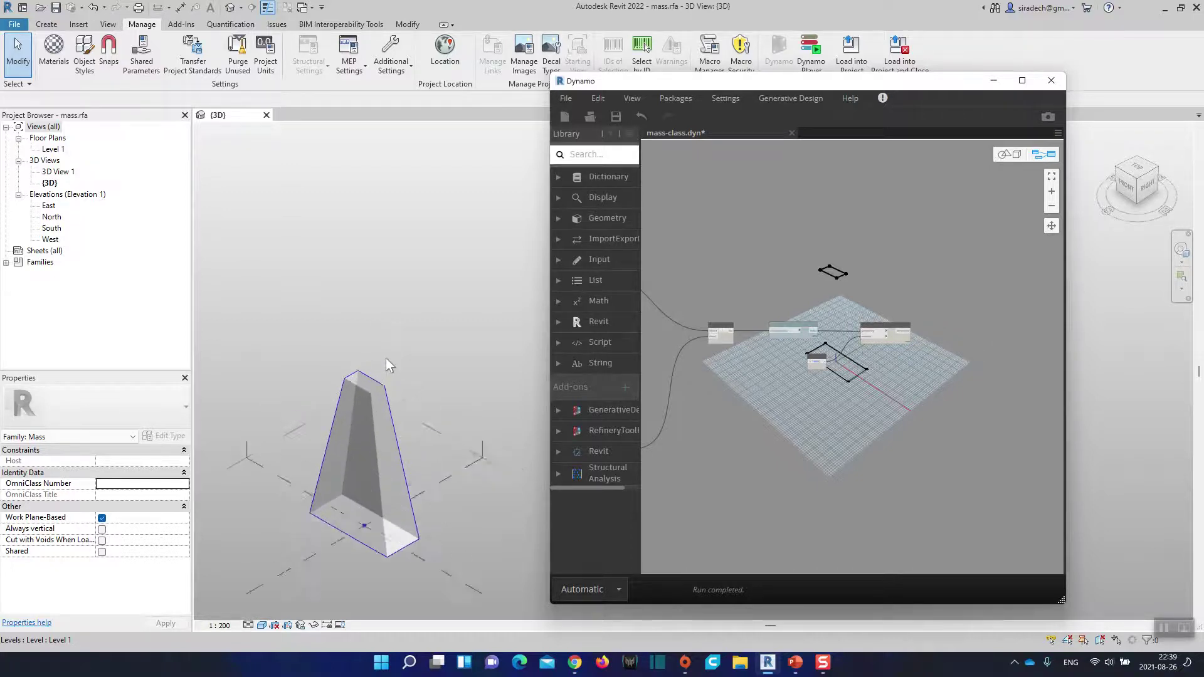
scroll(386, 358, up, 2)
middle_drag(386, 359, 390, 204)
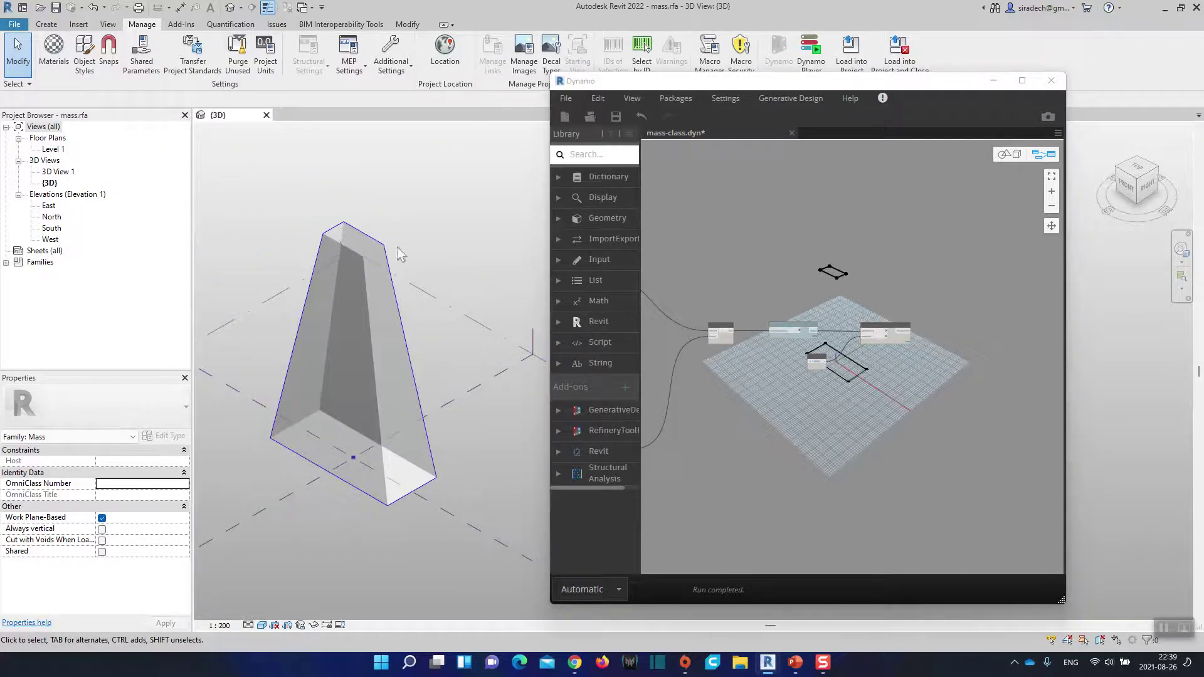
drag(889, 84, 884, 116)
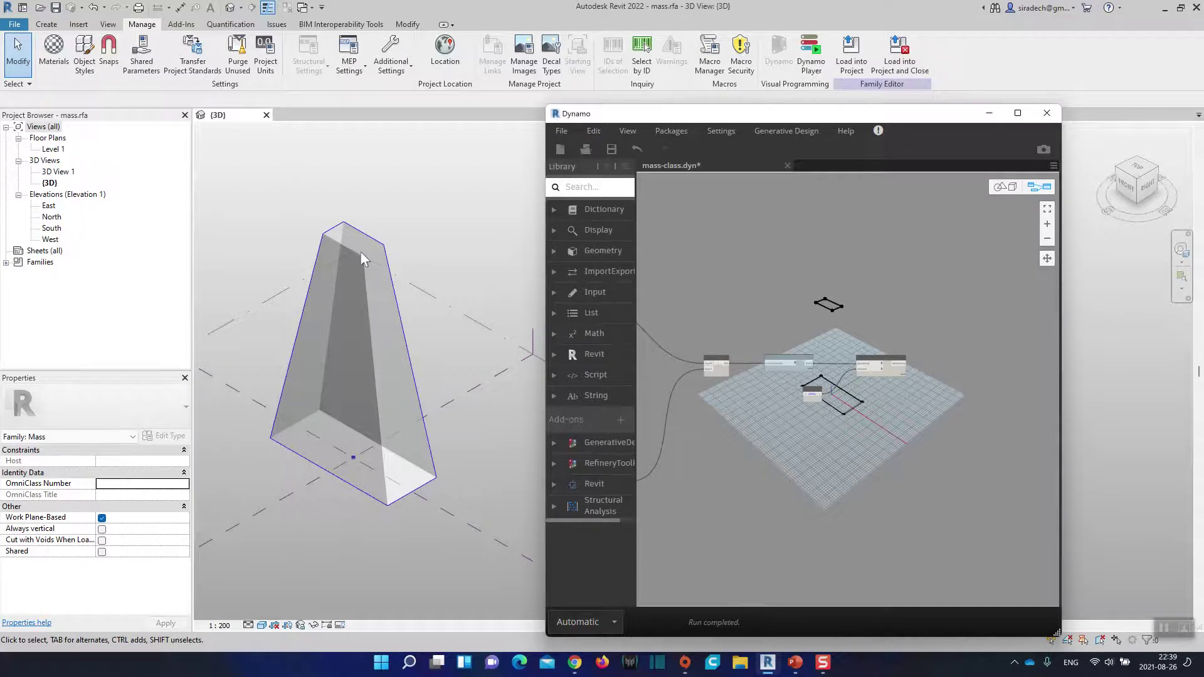
scroll(927, 371, up, 1)
scroll(927, 371, up, 1)
scroll(927, 372, up, 2)
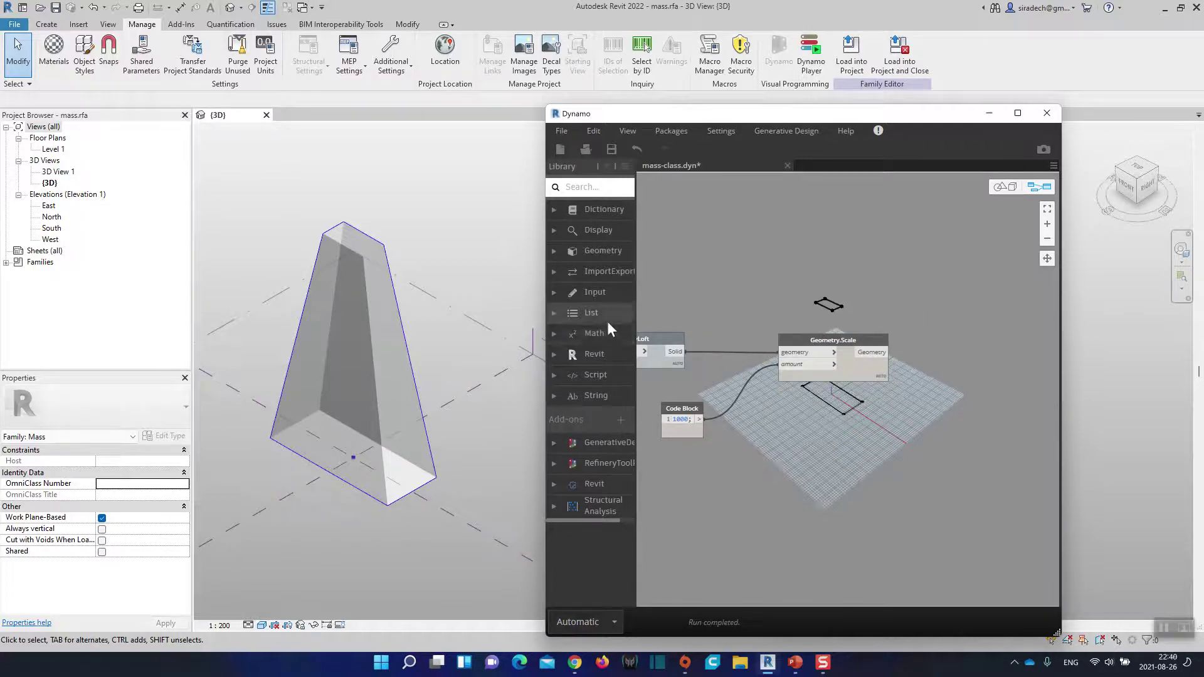
Search the library for 'importins' and place ImportInstance.ByGeometry beside Geometry.Scale
click(572, 187)
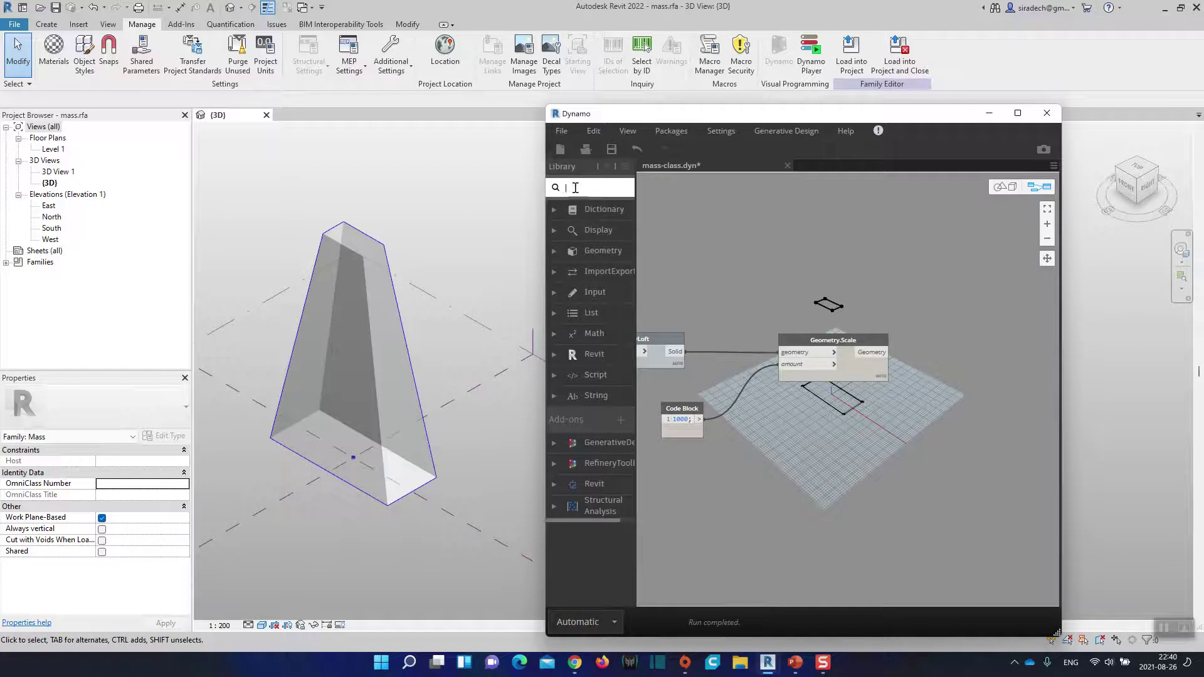
drag(636, 199, 659, 205)
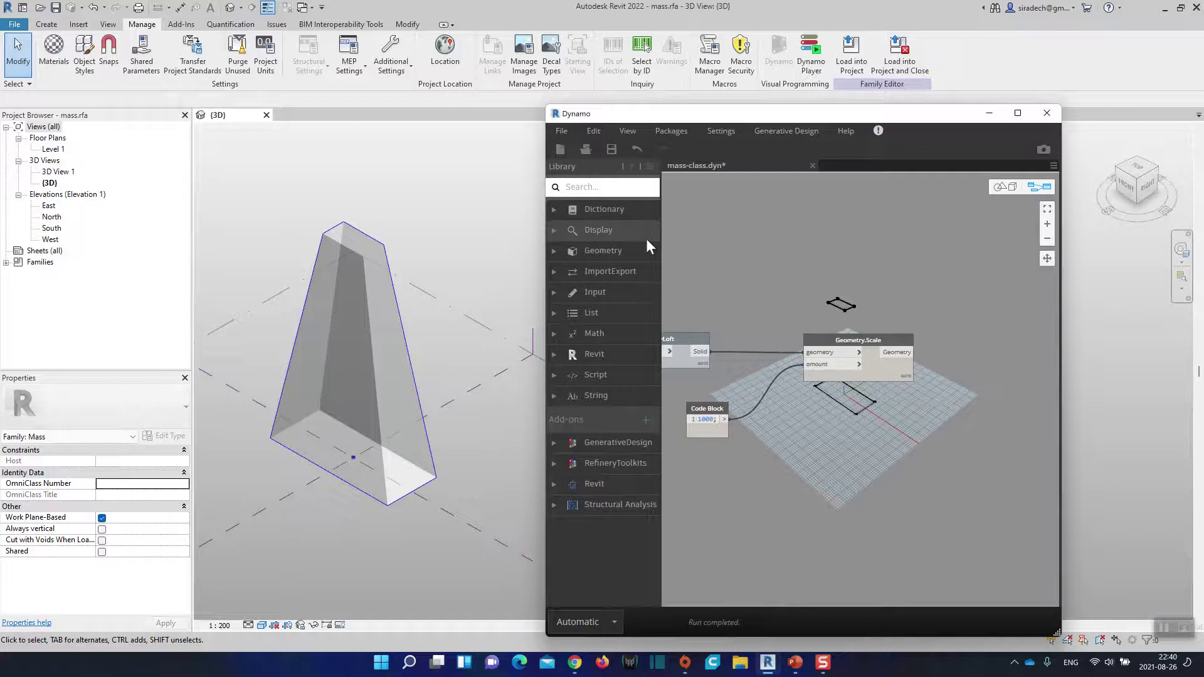
click(593, 188)
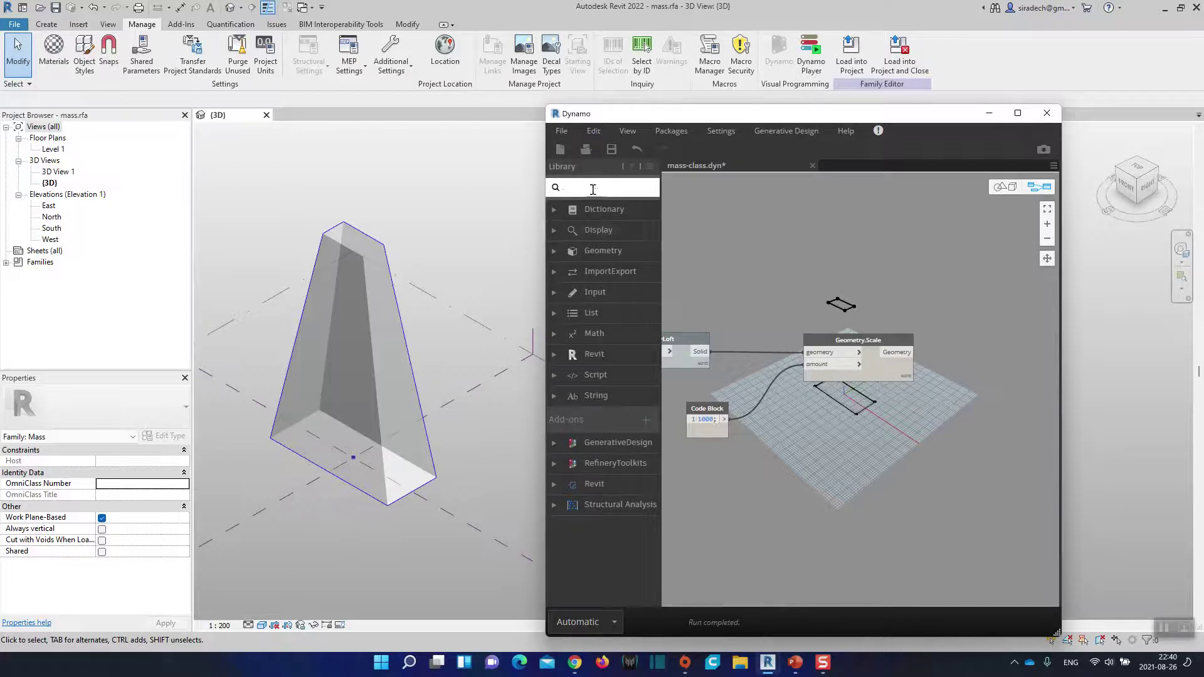
text(import)
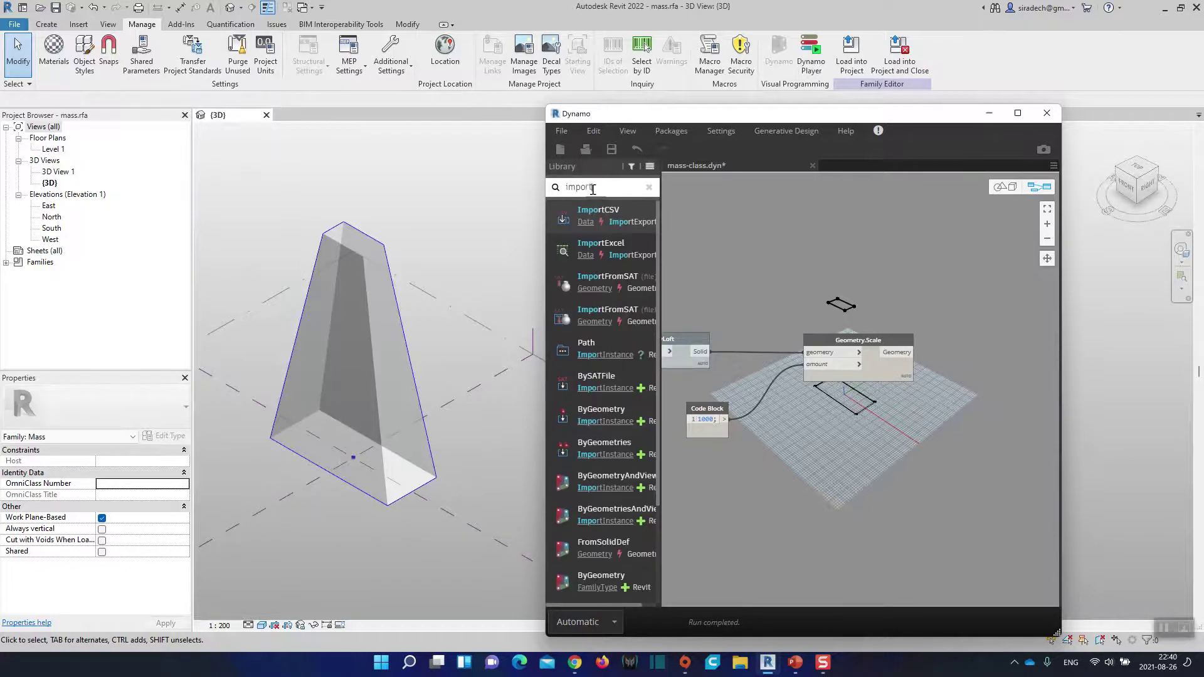
text(ins)
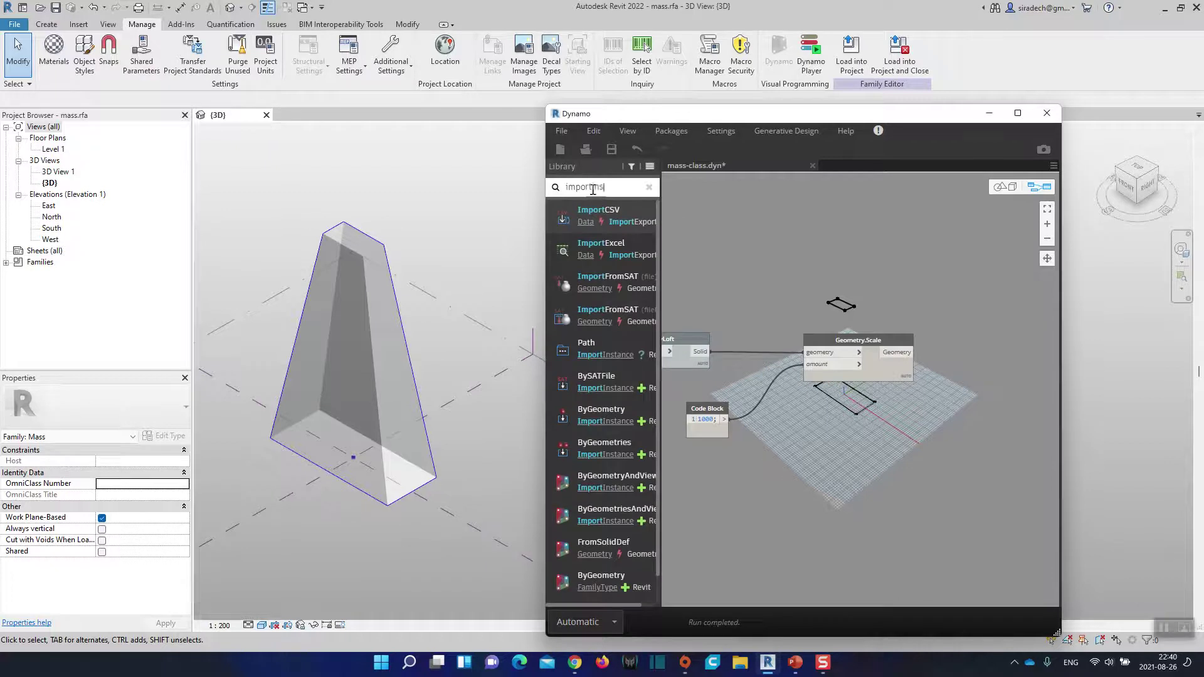
mouse_move(600, 281)
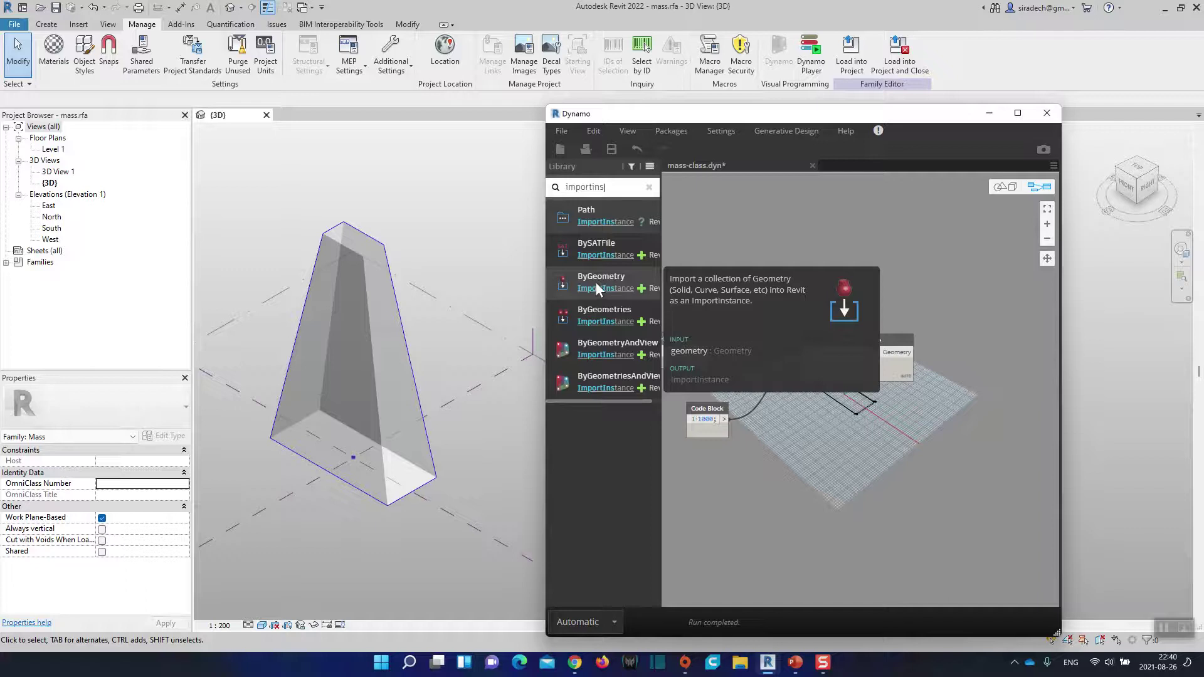
mouse_move(596, 277)
mouse_down()
mouse_move(1005, 350)
mouse_move(998, 341)
mouse_up()
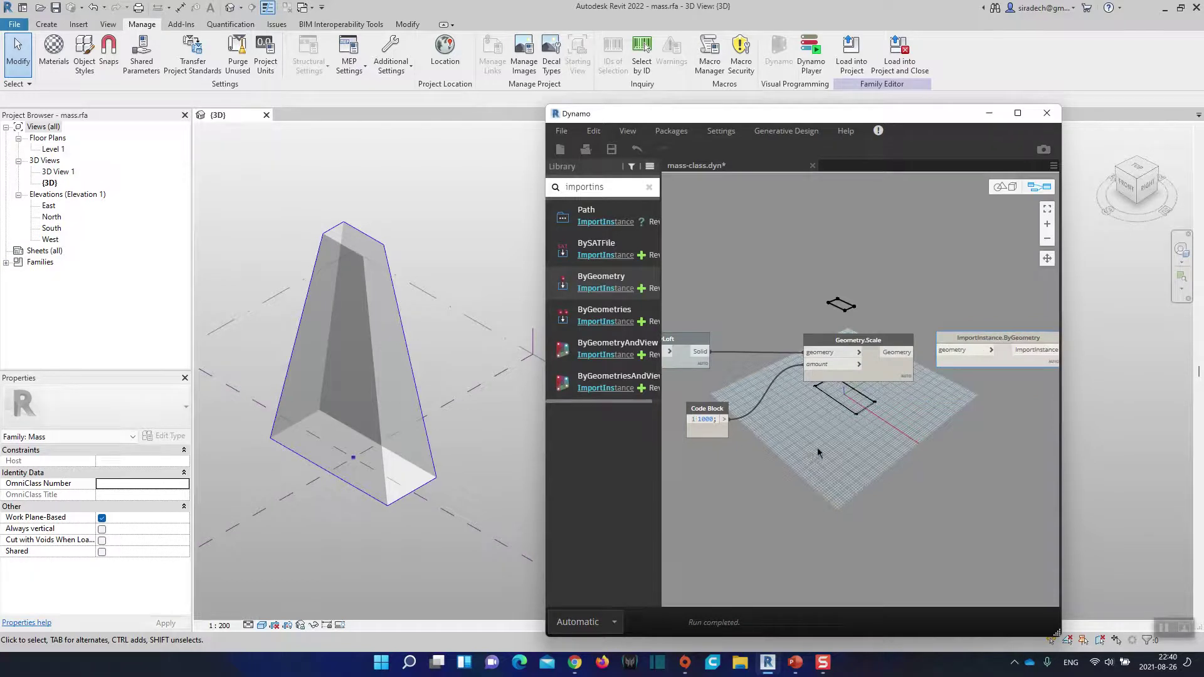
middle_drag(818, 447, 792, 421)
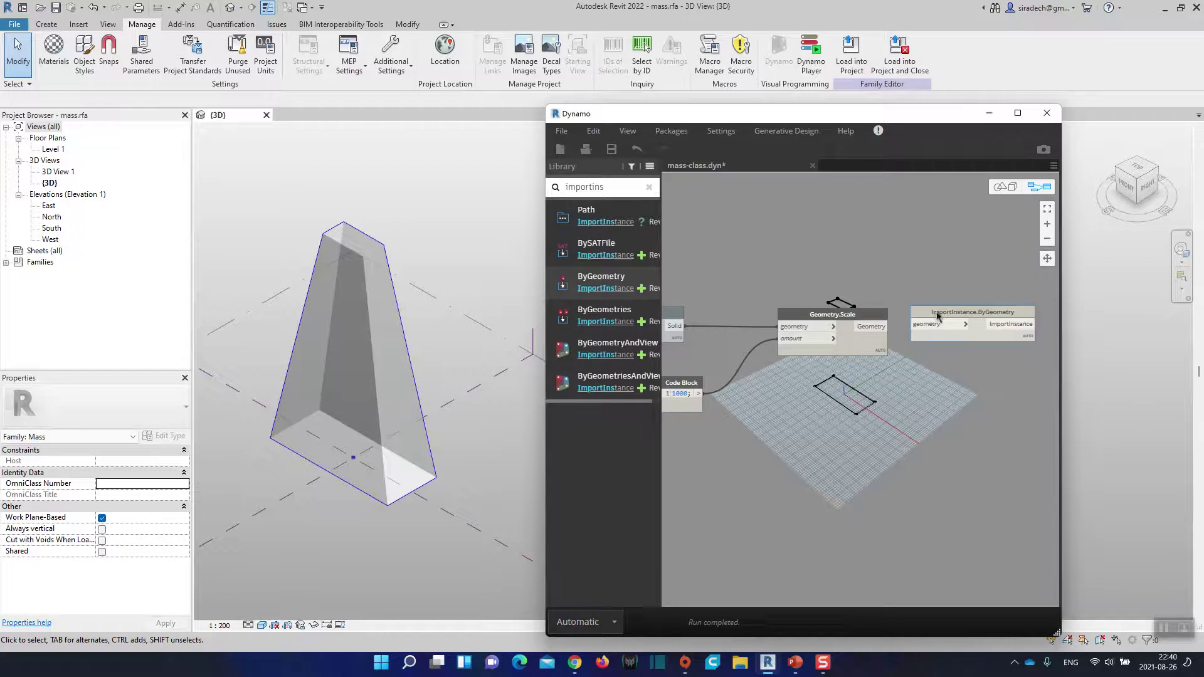
drag(937, 314, 947, 320)
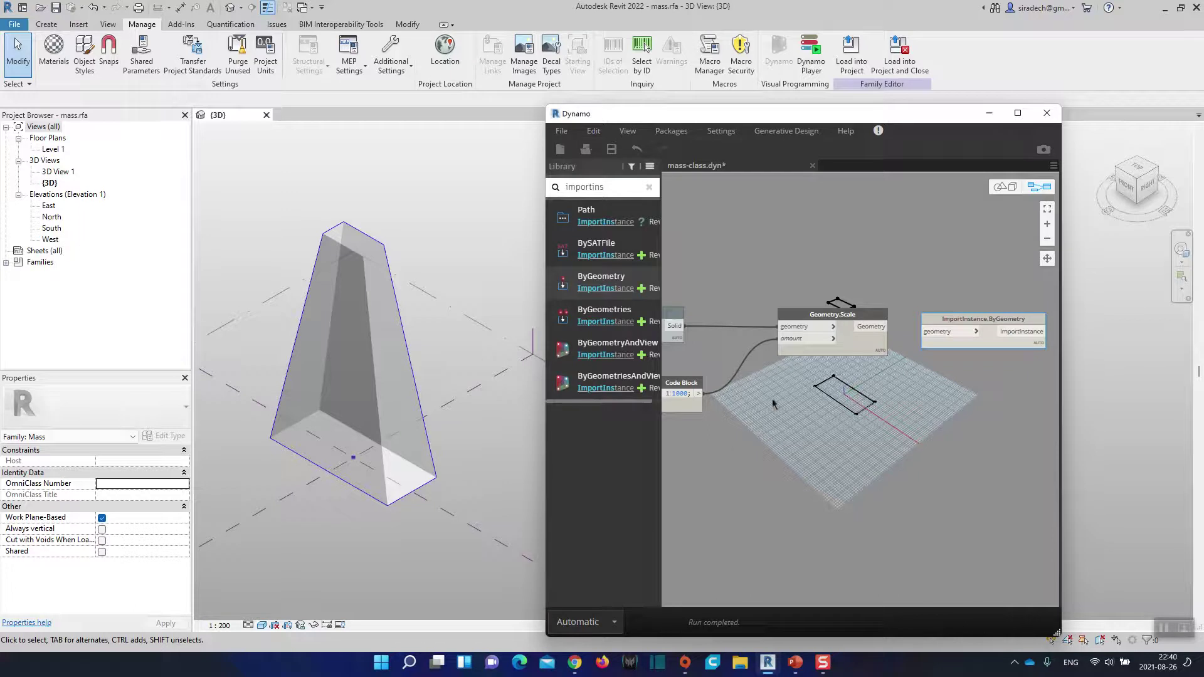
middle_drag(770, 392, 744, 368)
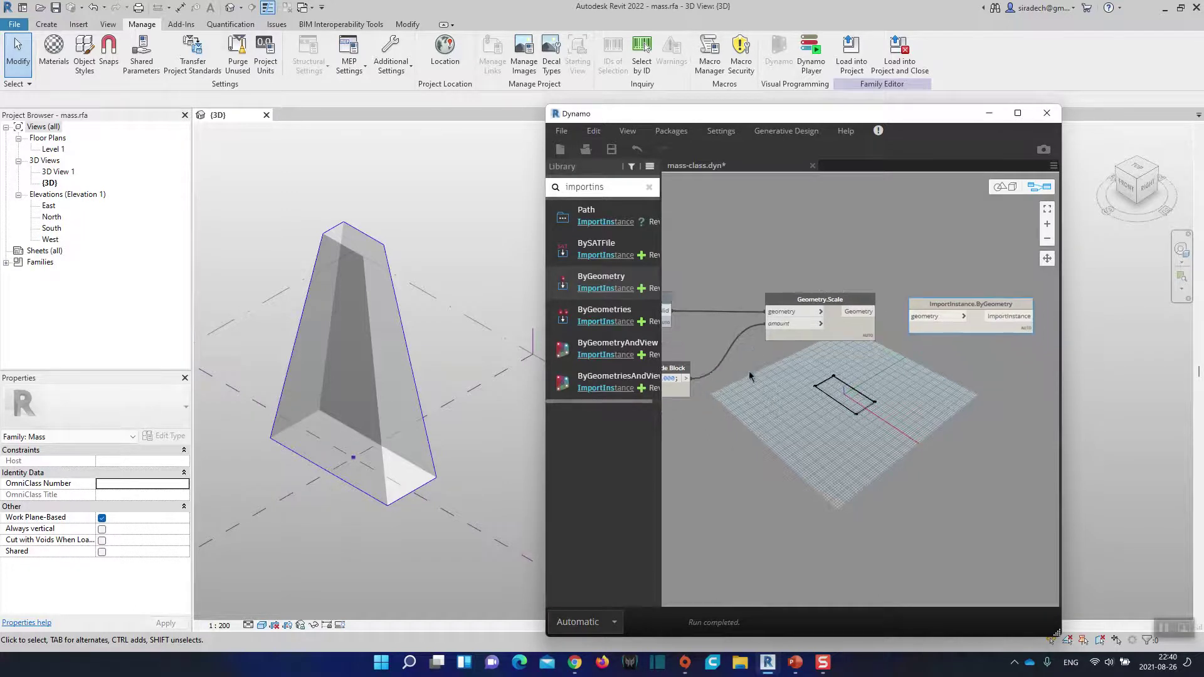
Switch the graph's run mode from Automatic to Manual and run it once
click(608, 621)
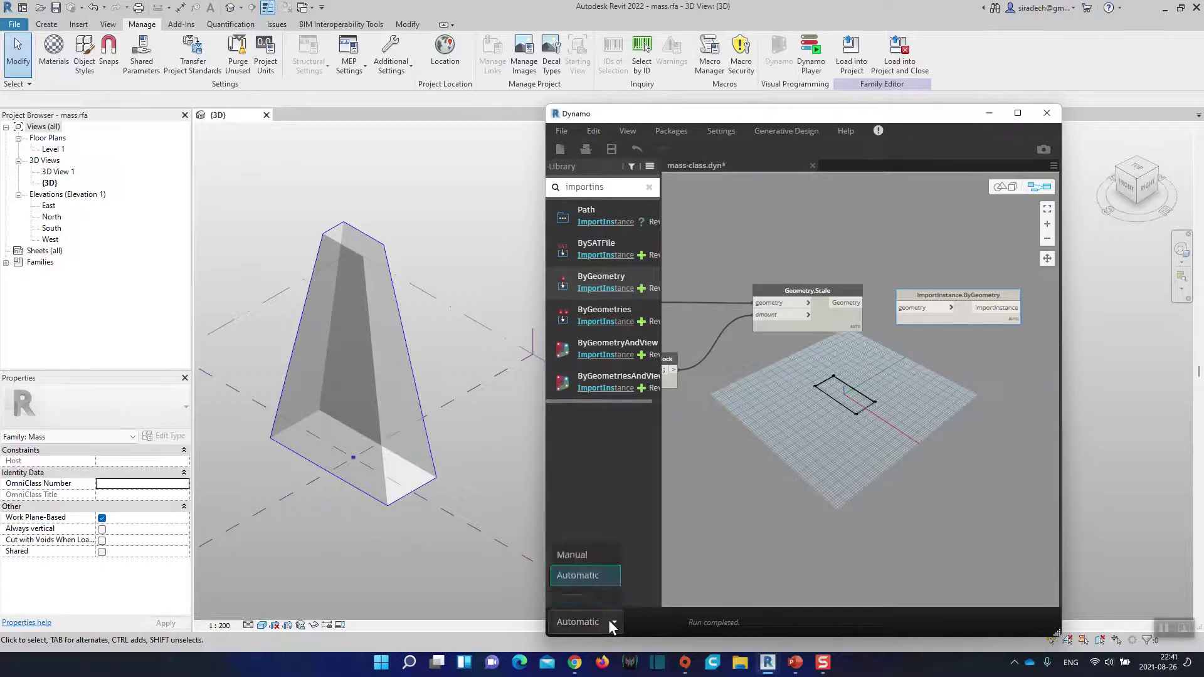
click(592, 557)
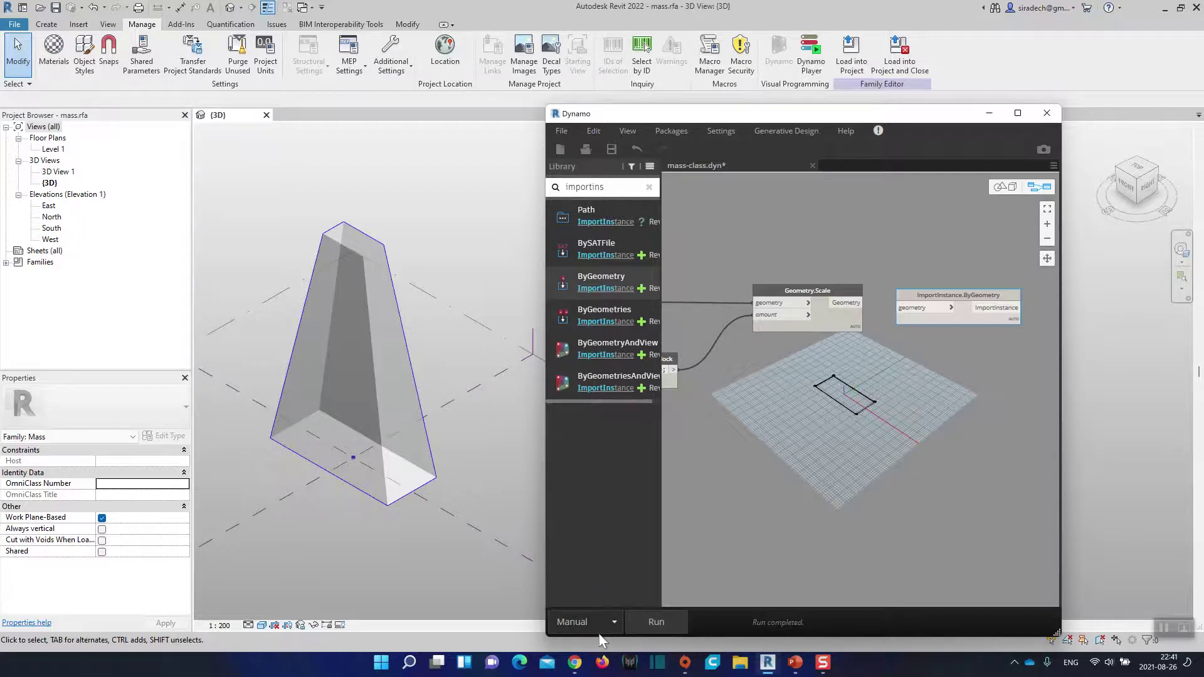
click(639, 619)
drag(949, 305, 956, 296)
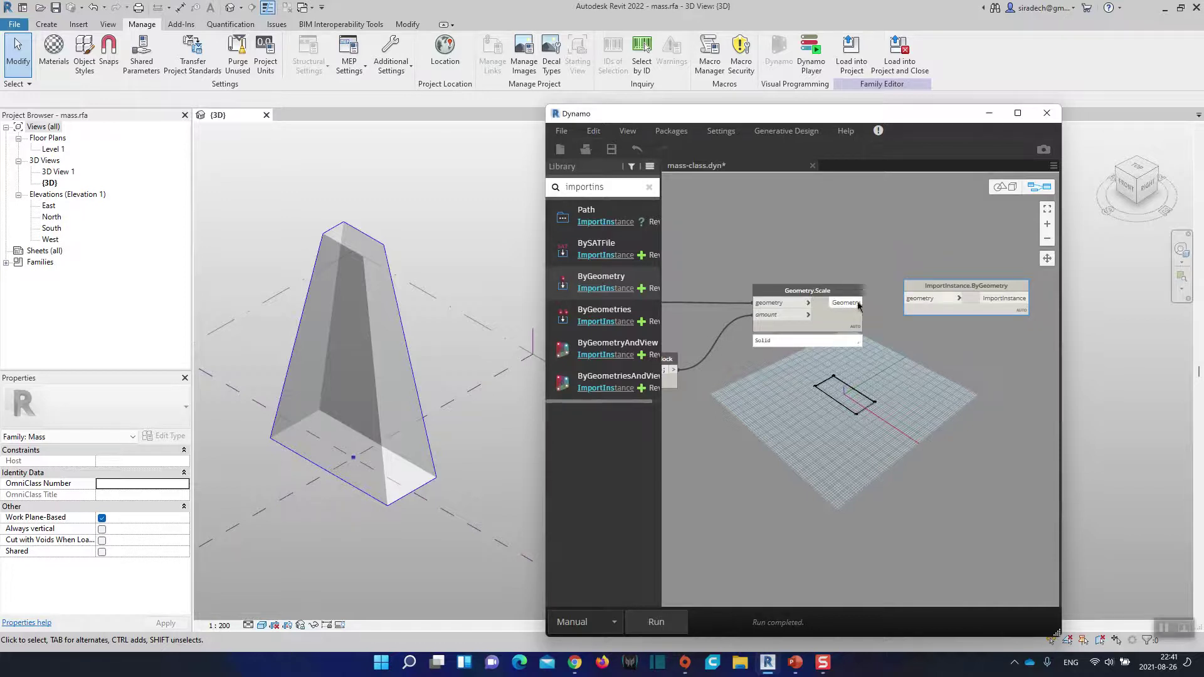
Wire Geometry.Scale's output into ImportInstance.ByGeometry's geometry input and run to import the solid
drag(859, 305, 913, 306)
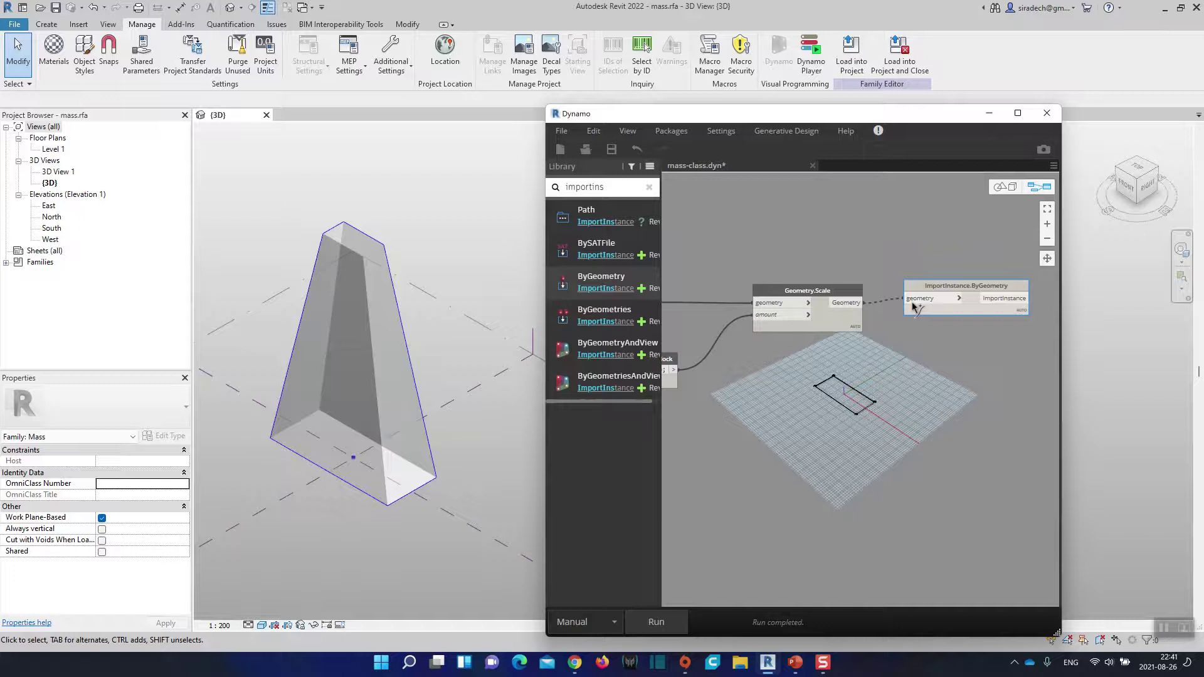
click(913, 306)
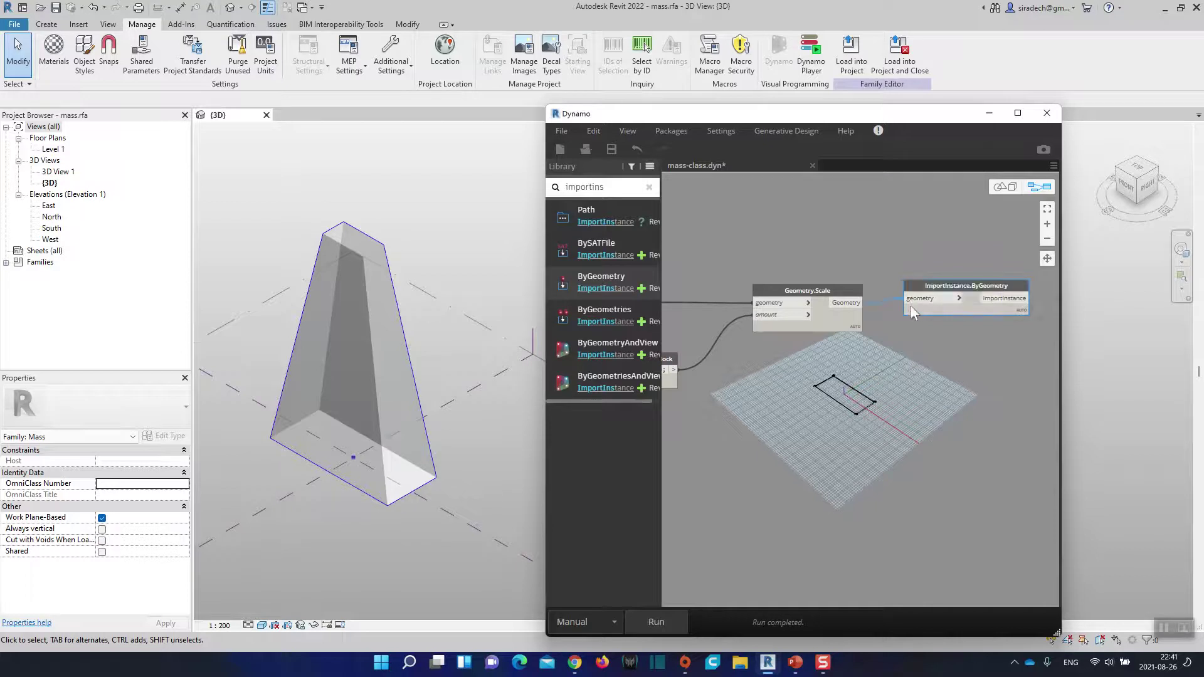
click(659, 617)
scroll(427, 461, down, 2)
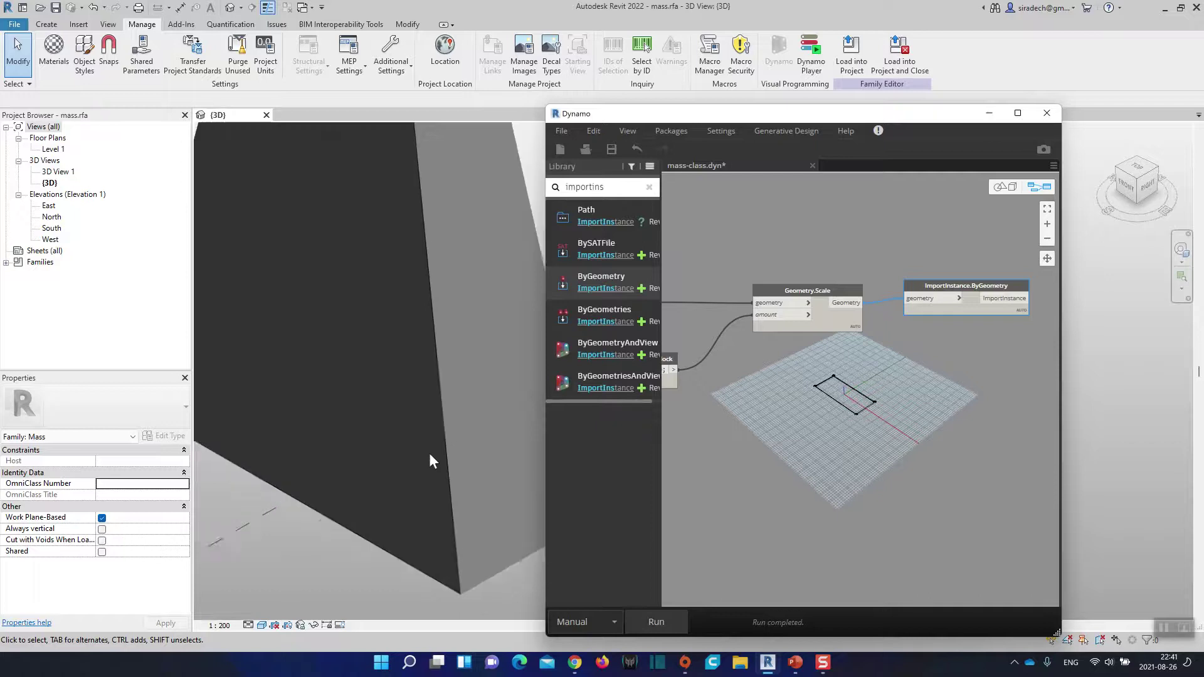
scroll(429, 453, down, 2)
scroll(432, 442, down, 2)
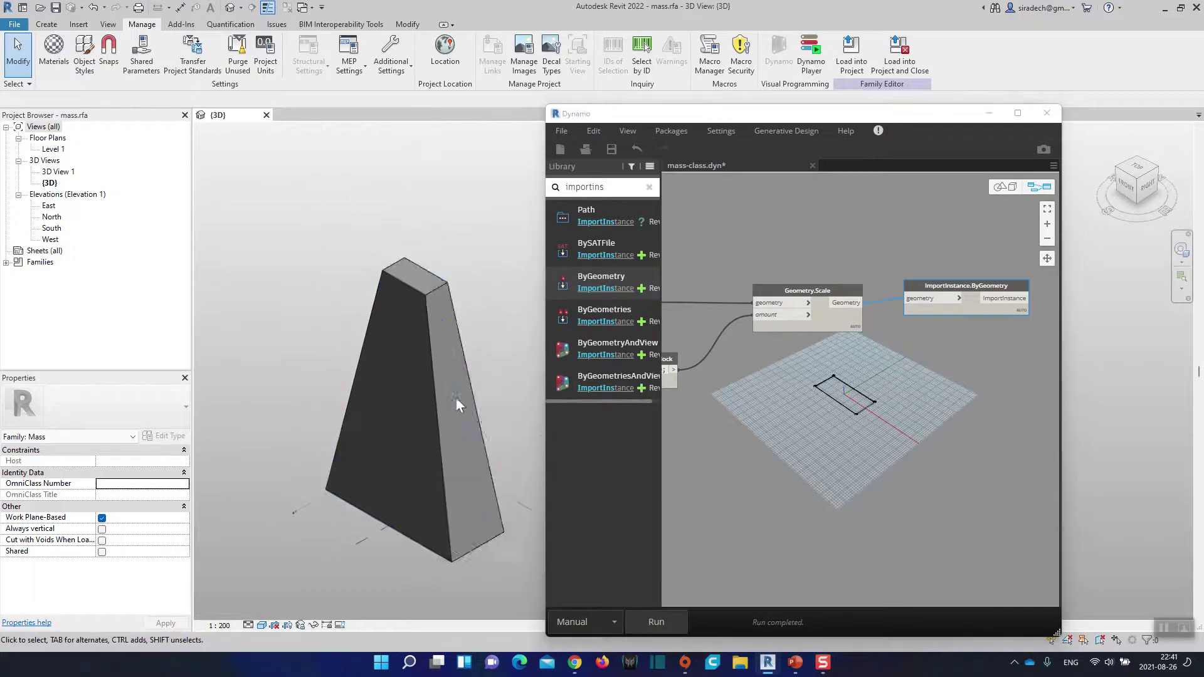
scroll(446, 389, up, 1)
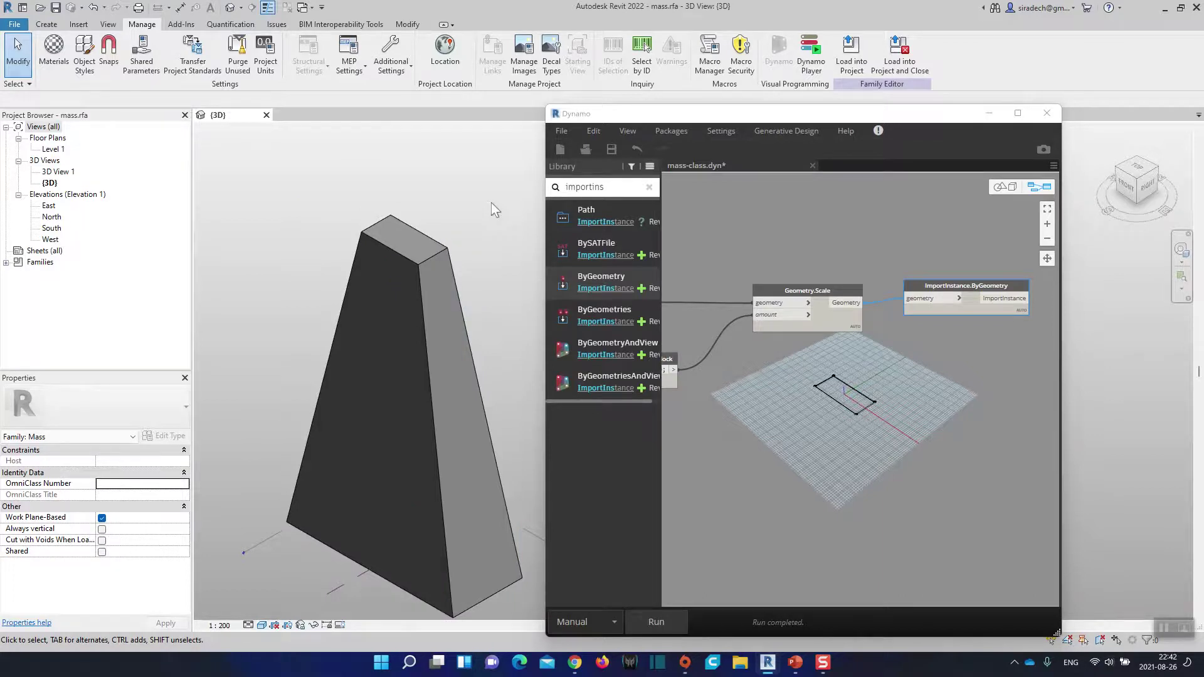
click(989, 113)
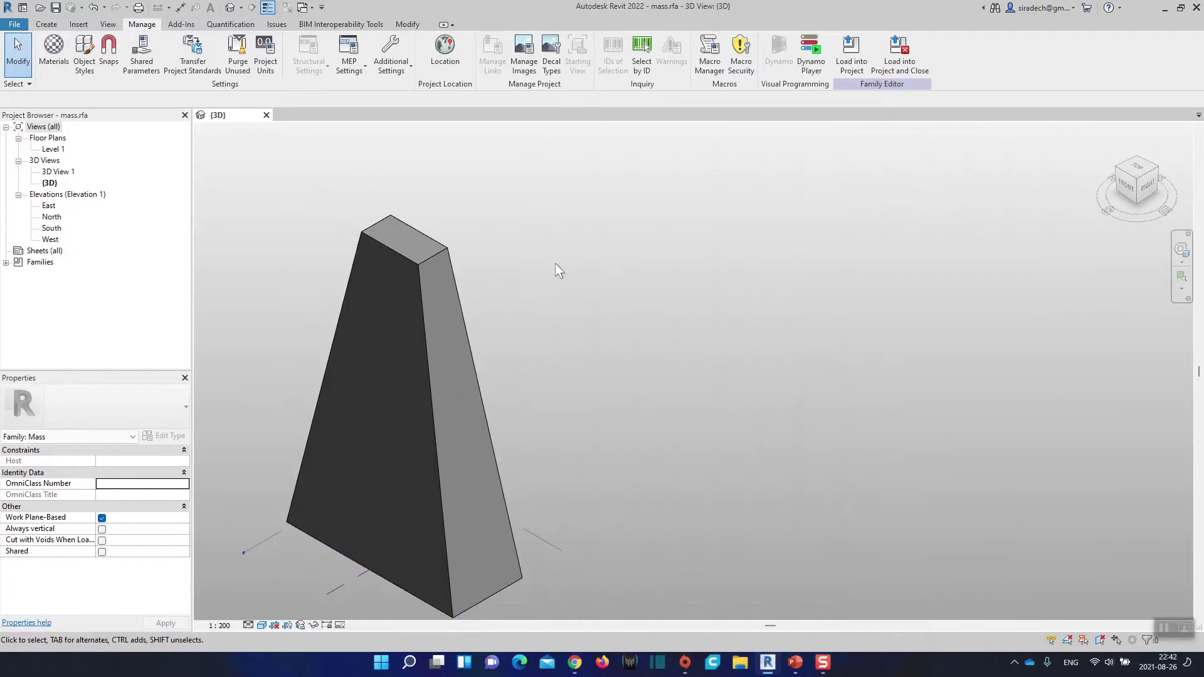
middle_drag(555, 263, 654, 205)
scroll(654, 206, down, 2)
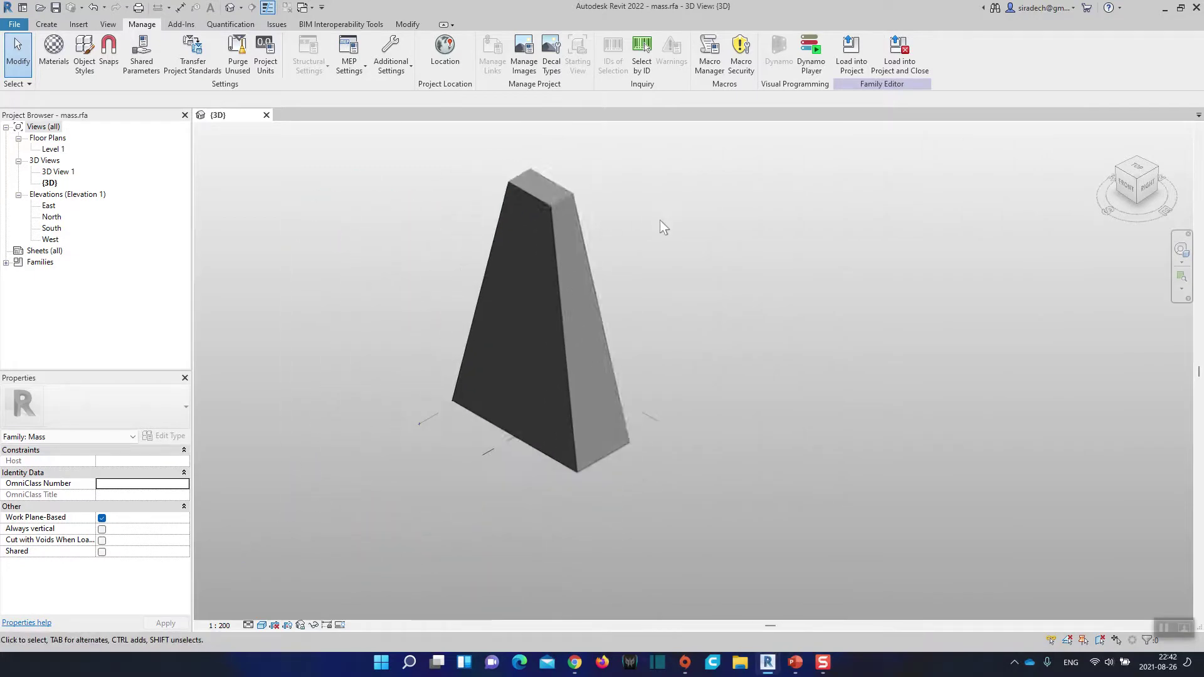
scroll(660, 220, down, 1)
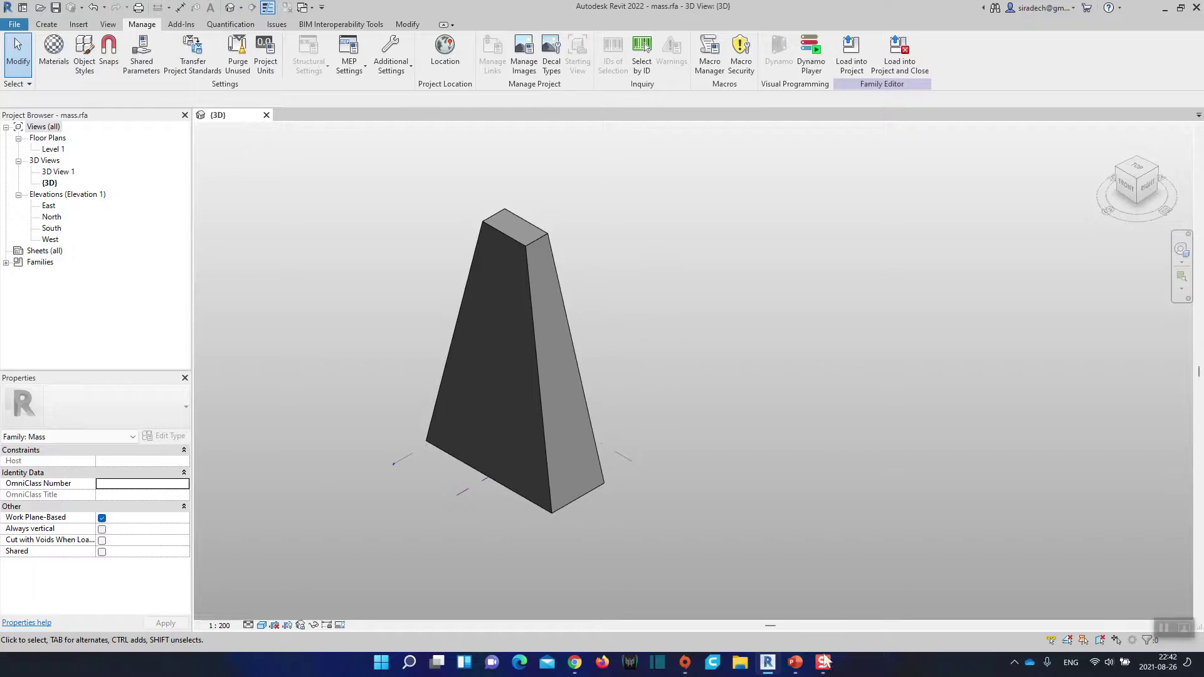
mouse_move(766, 662)
click(834, 618)
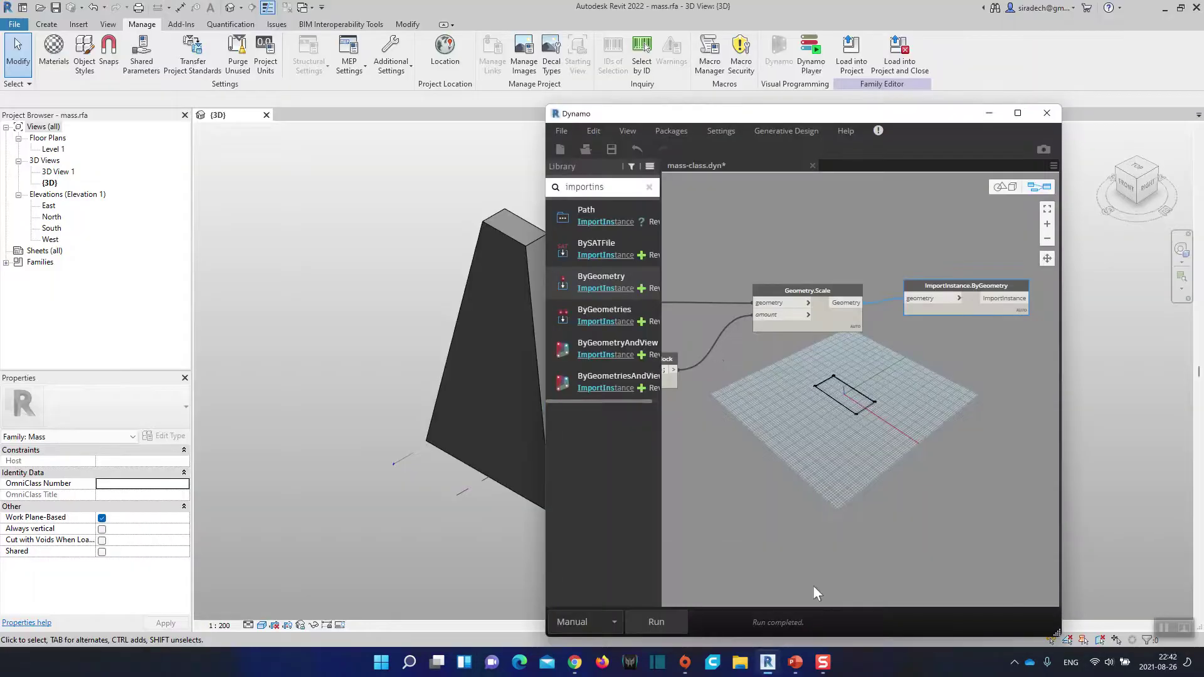
drag(748, 117, 857, 118)
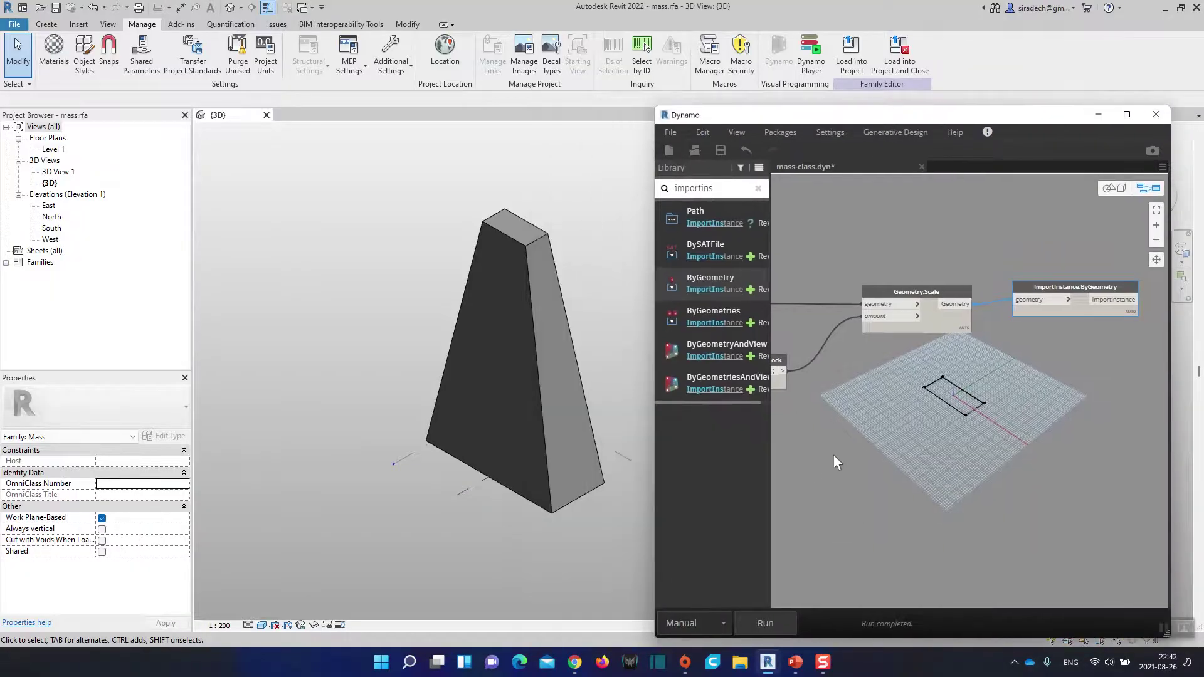
Lower the height slider, rerun the graph to regenerate a shorter mass, and minimize Dynamo
middle_drag(834, 456, 1052, 447)
scroll(860, 453, down, 2)
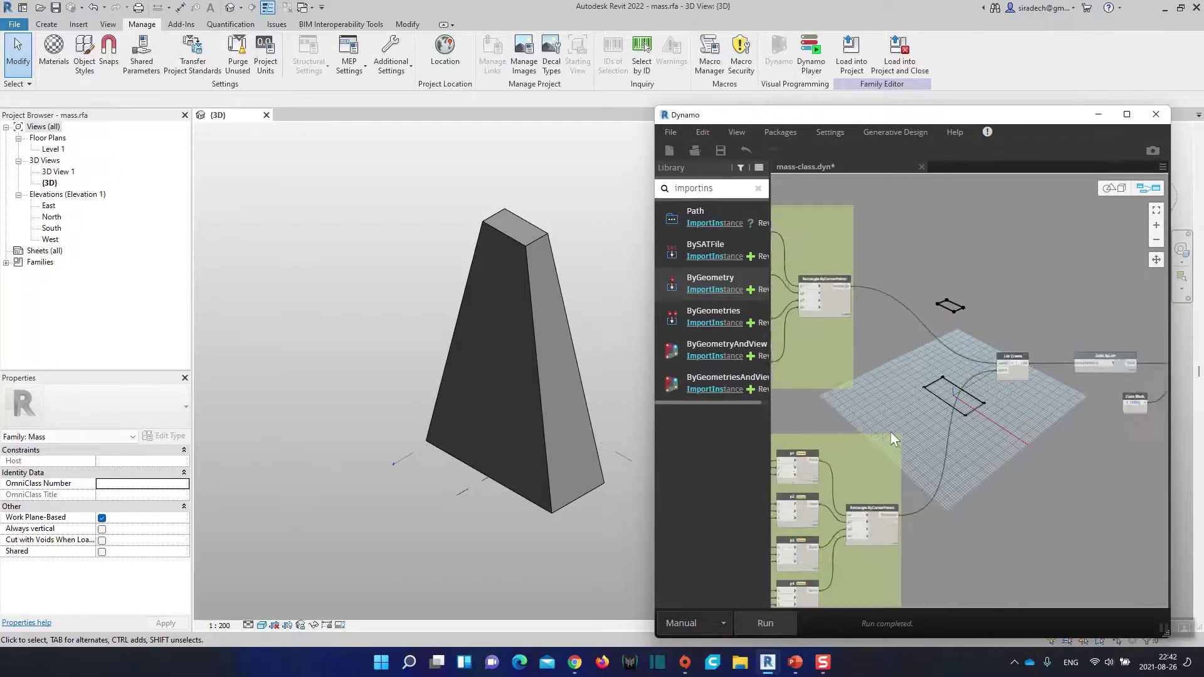
scroll(890, 432, down, 2)
scroll(987, 405, down, 2)
scroll(863, 490, up, 3)
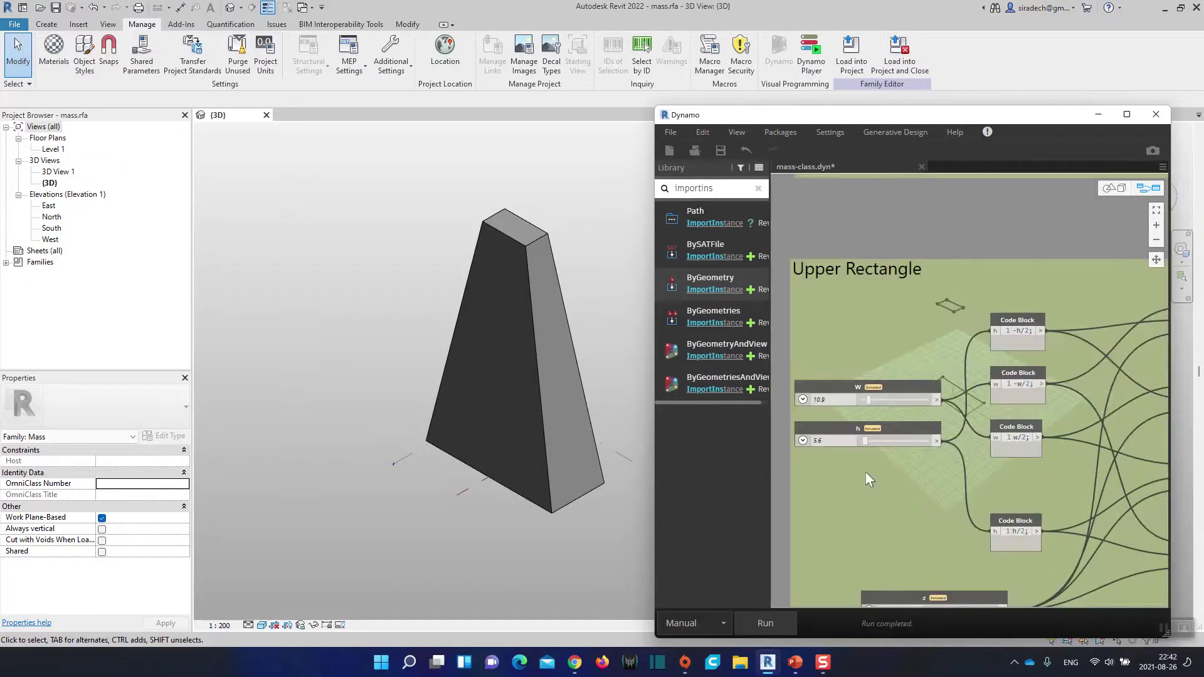
scroll(871, 469, down, 1)
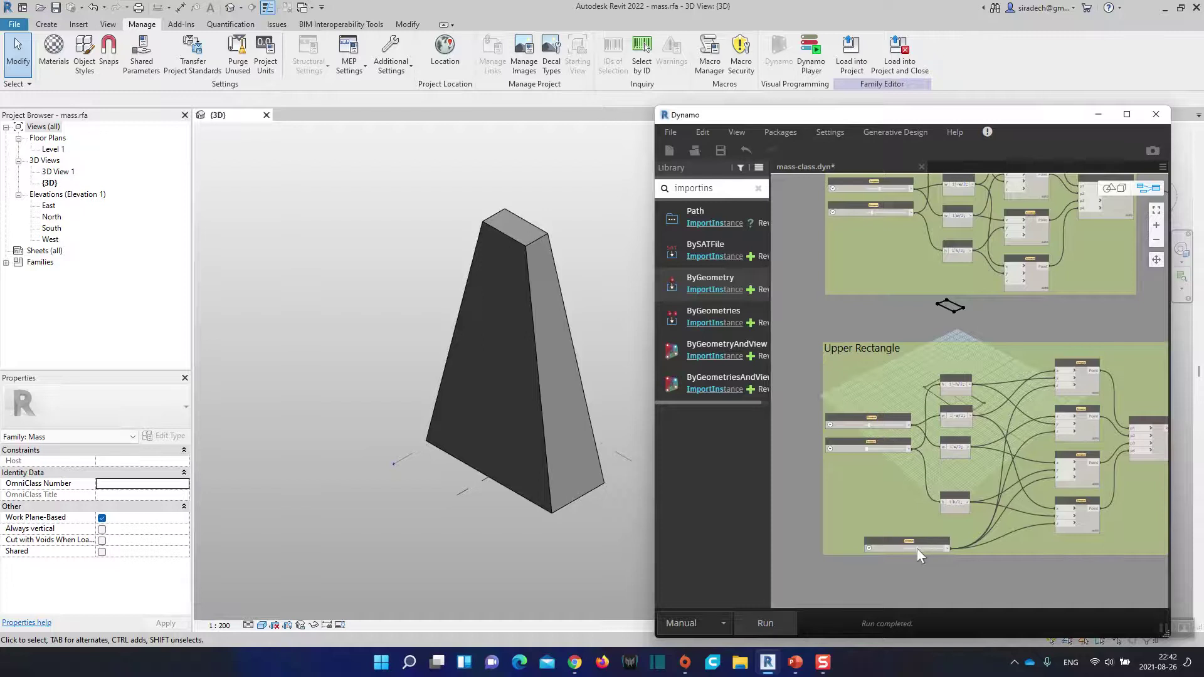
click(774, 620)
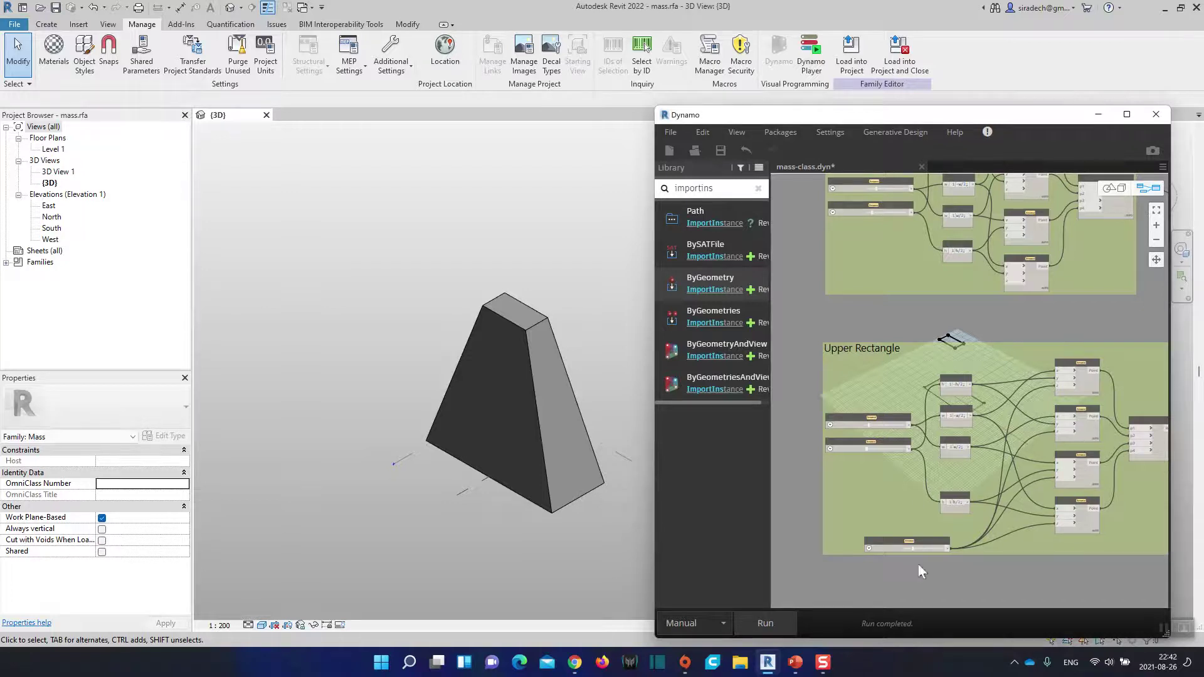
click(767, 627)
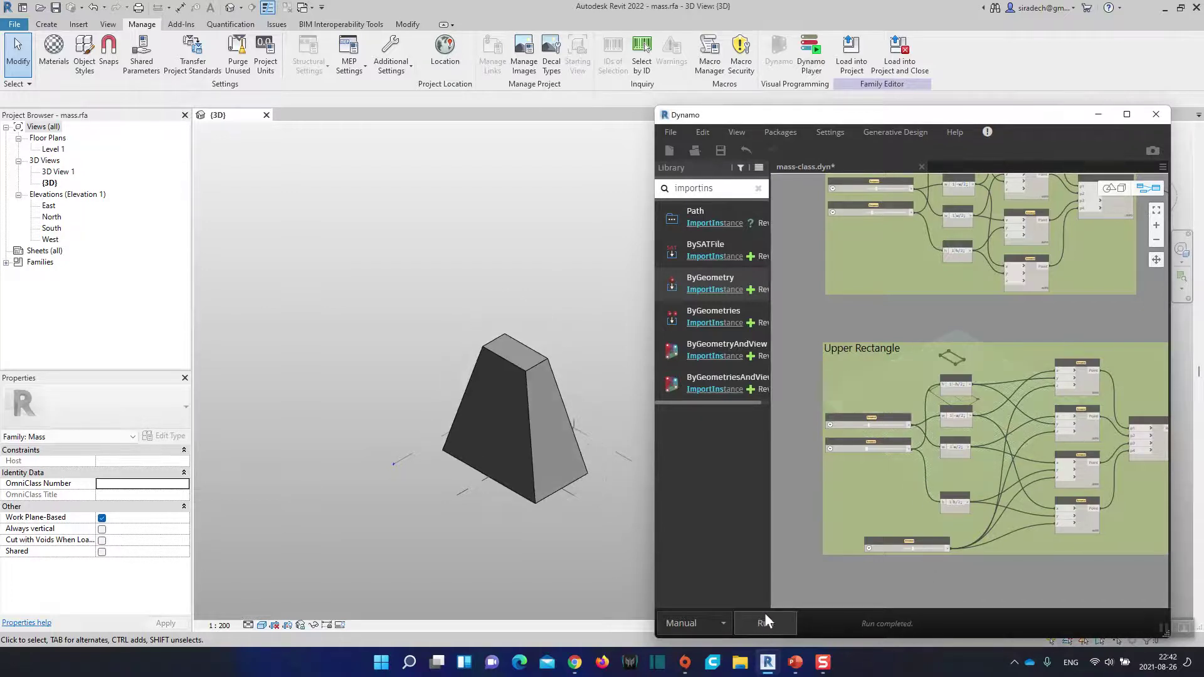
click(1098, 114)
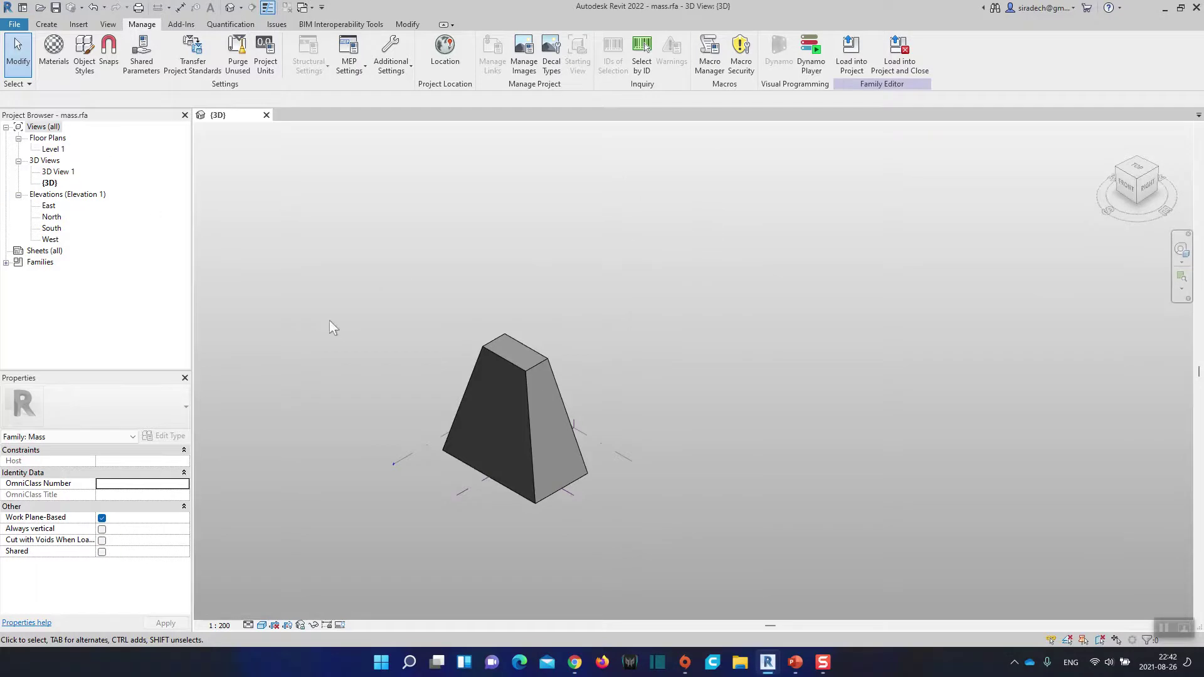
Create a new project (Project3) from the File menu
scroll(466, 427, up, 2)
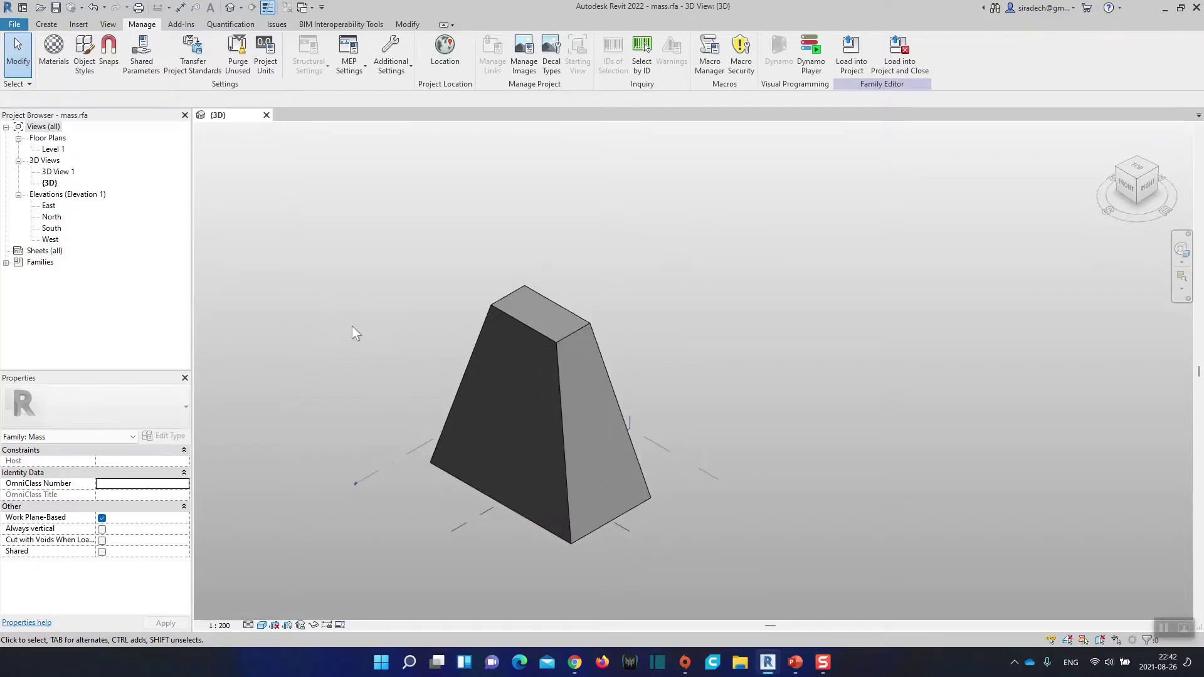
middle_drag(352, 323, 311, 246)
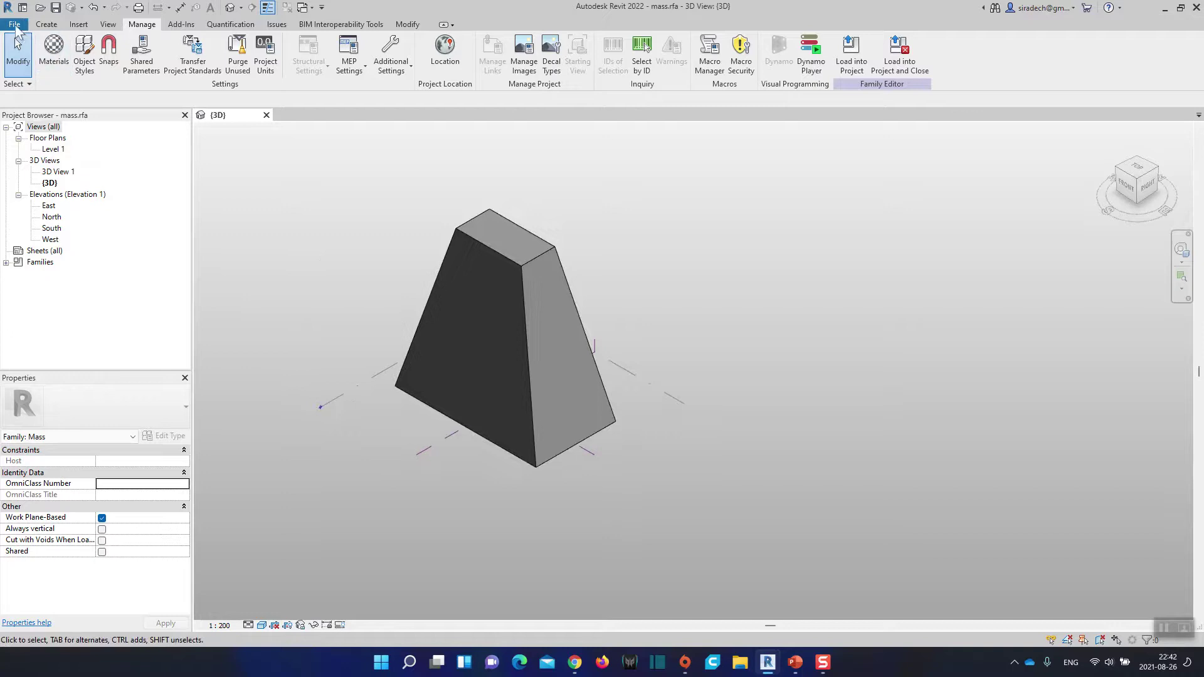
click(15, 24)
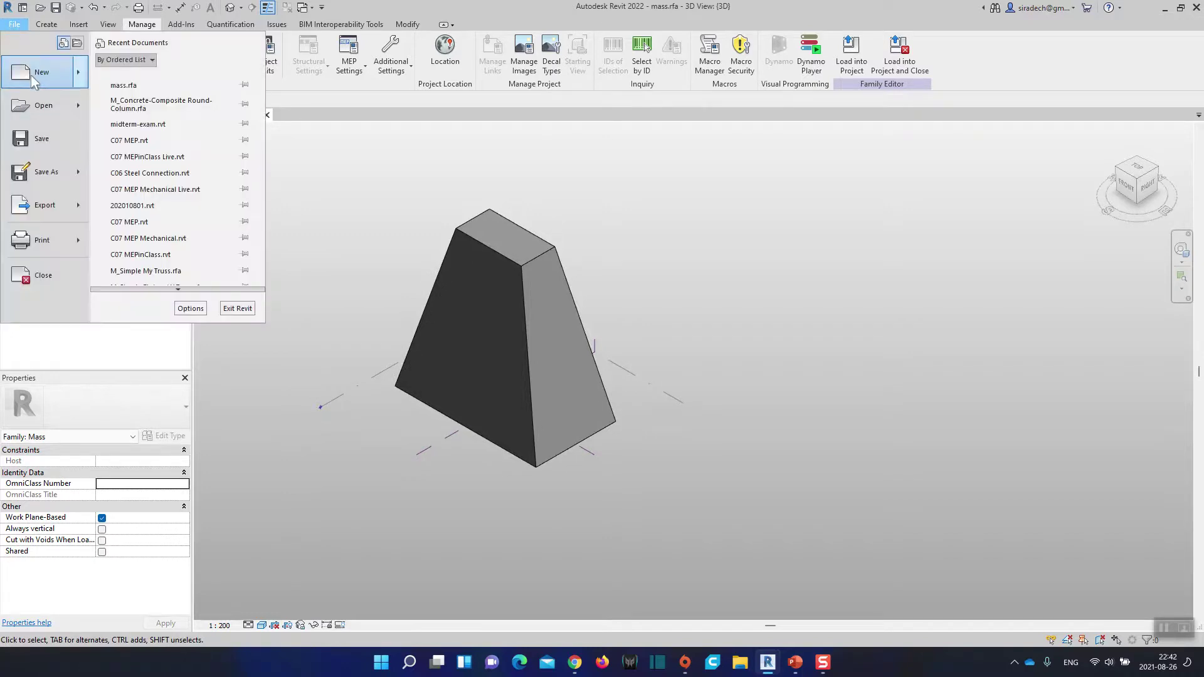
click(350, 260)
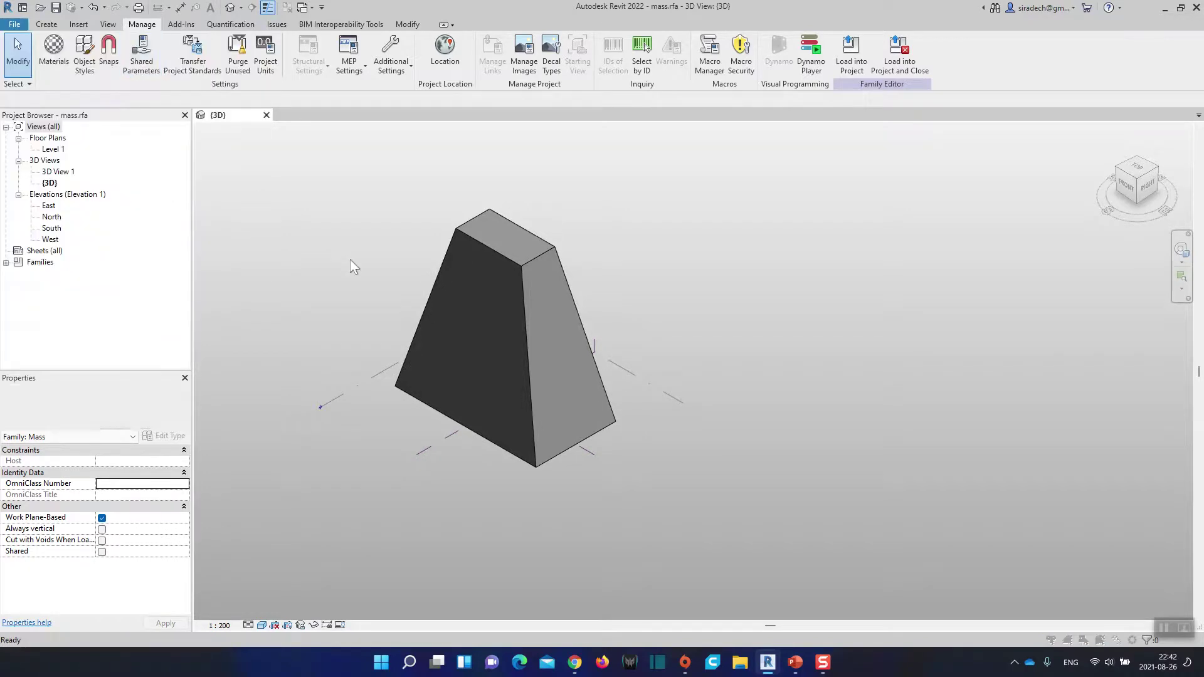
click(546, 340)
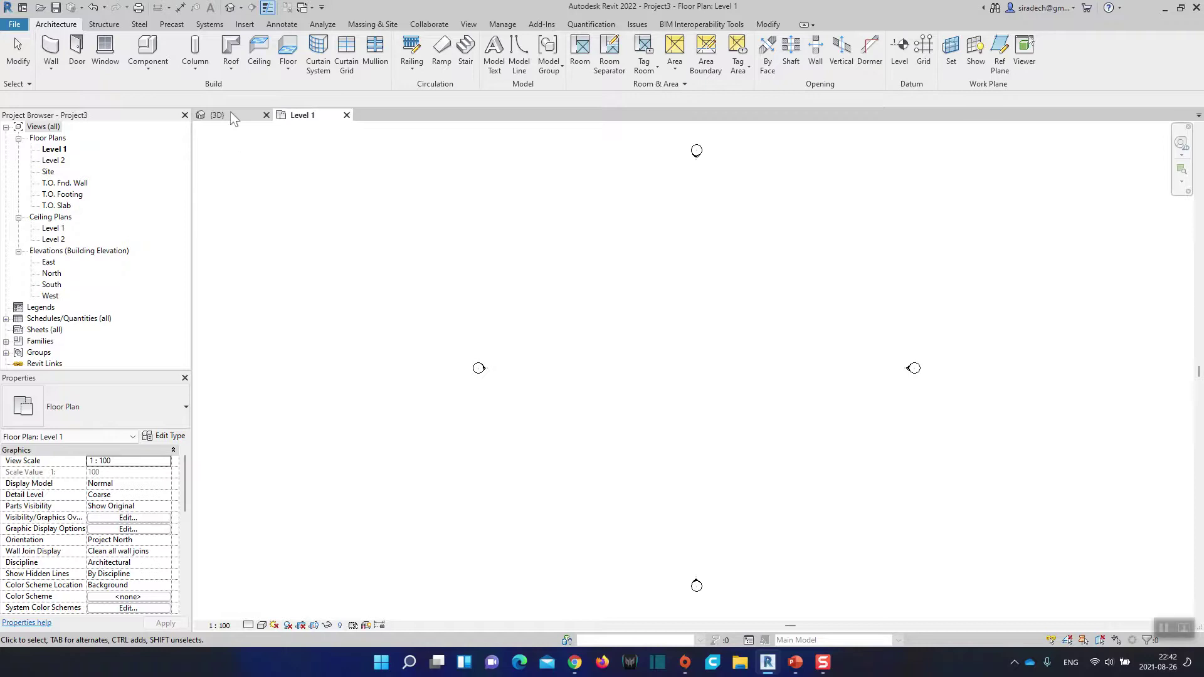
Open Project3's default 3D view, then return to the mass.rfa {3D} view
click(231, 113)
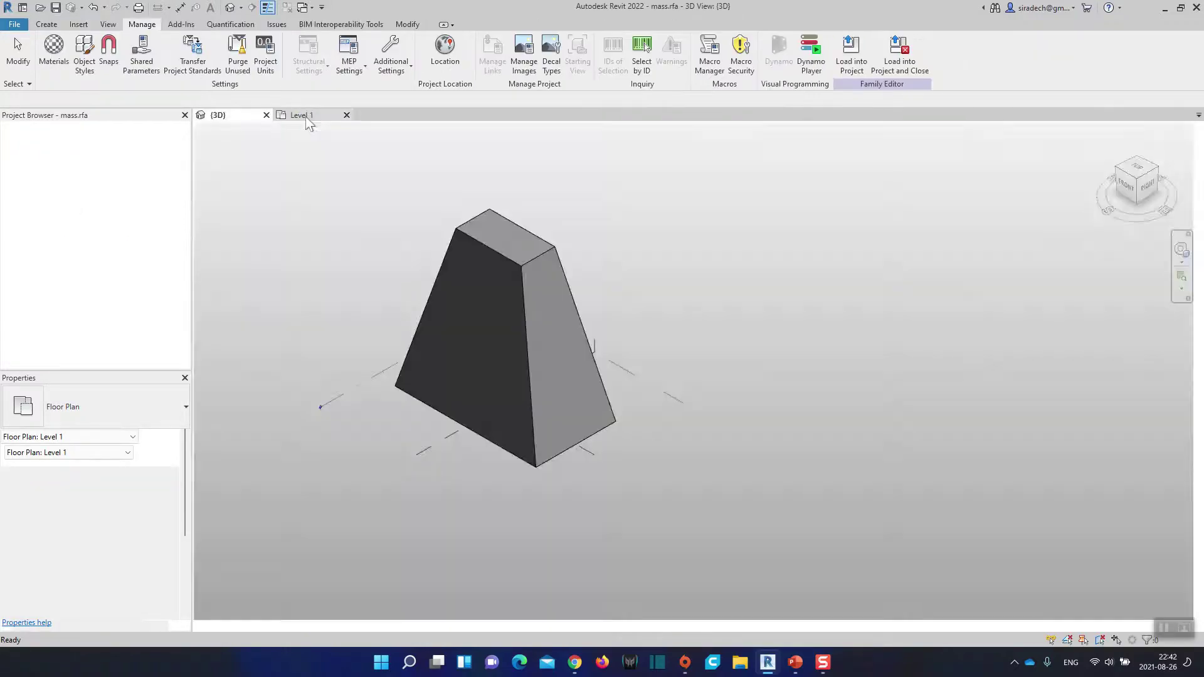
click(306, 115)
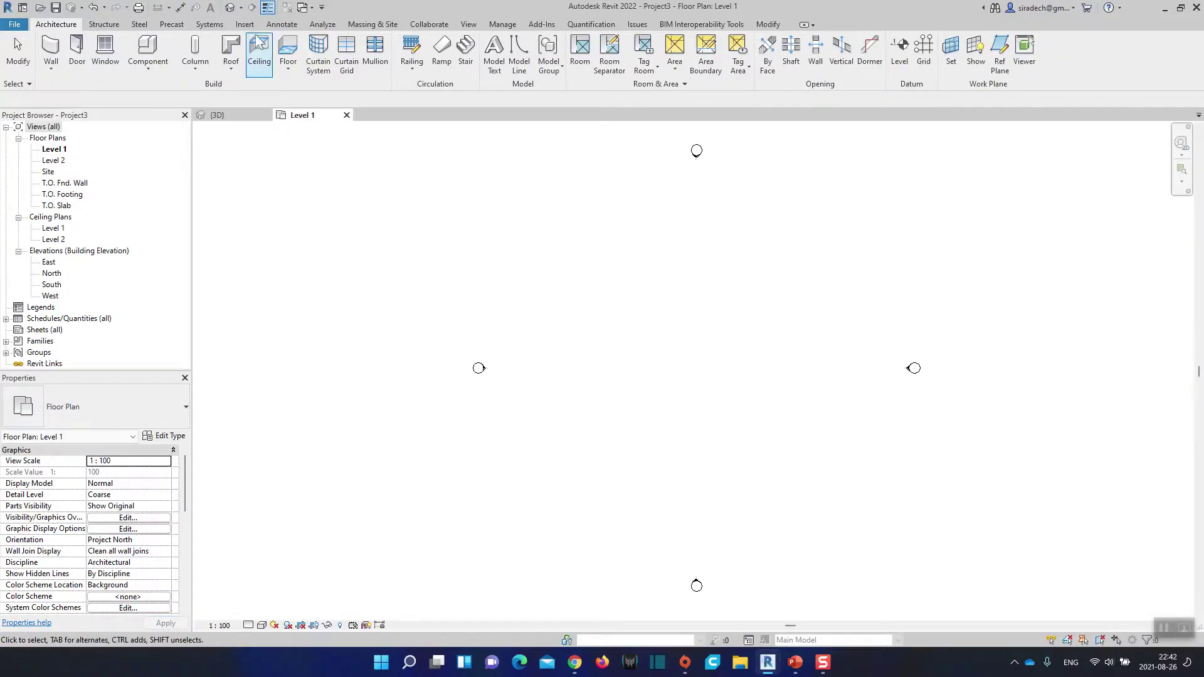
click(230, 7)
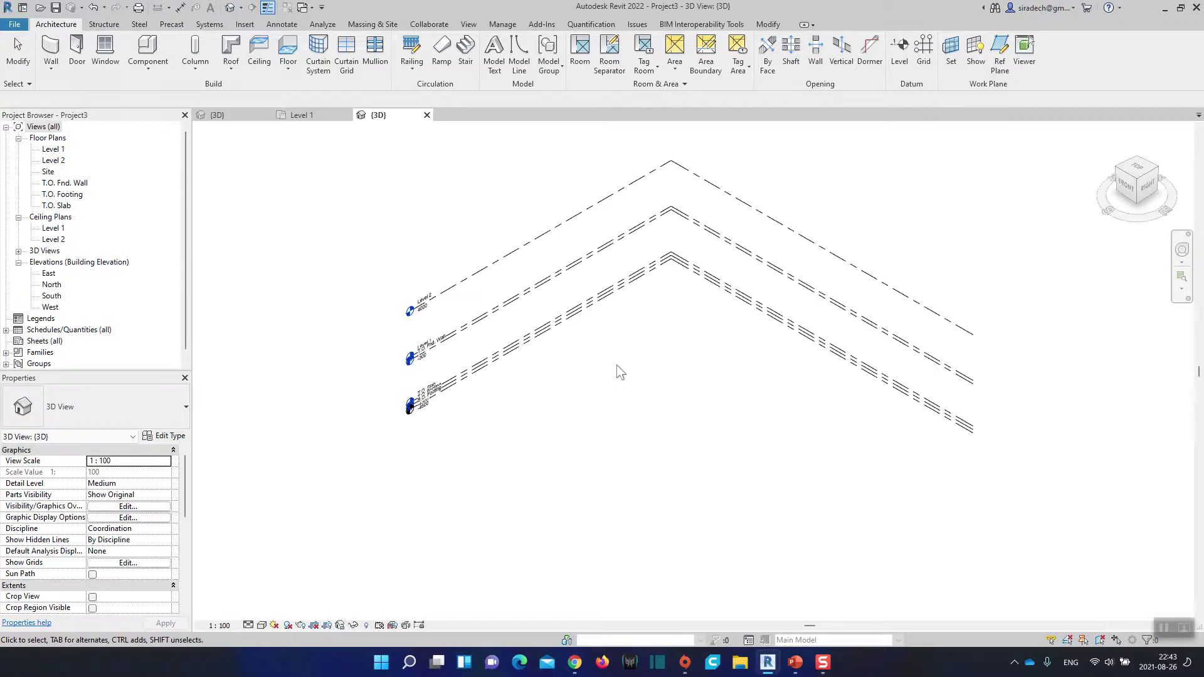
scroll(612, 321, down, 3)
scroll(617, 327, down, 1)
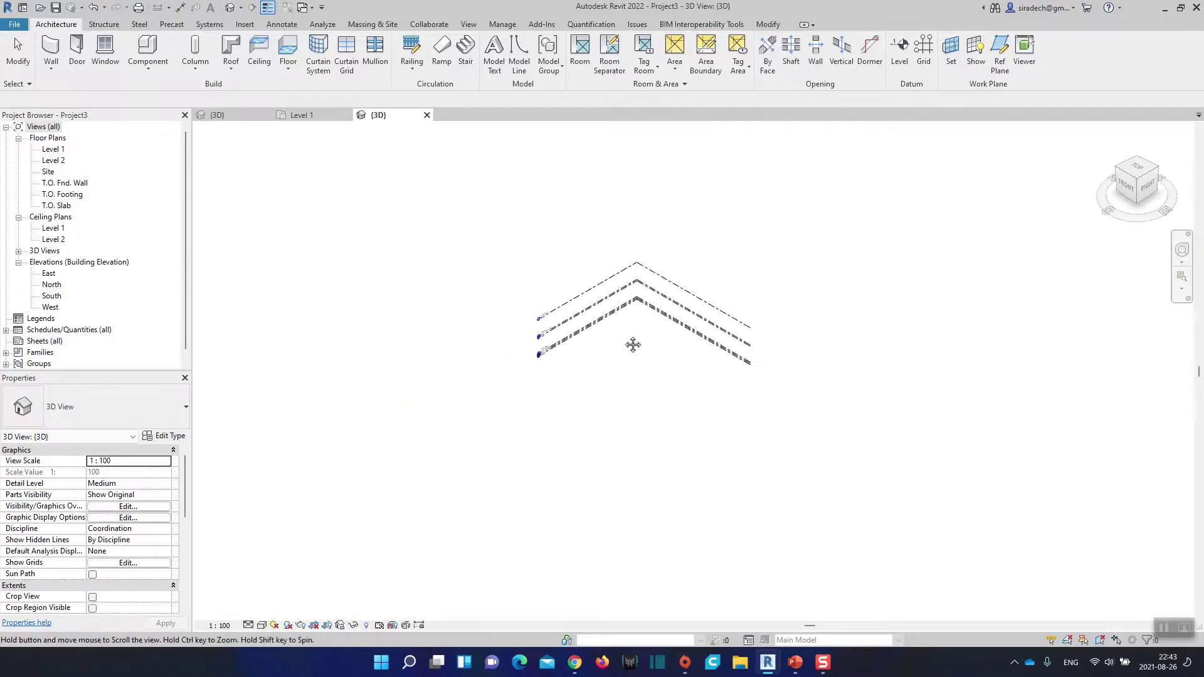
click(219, 115)
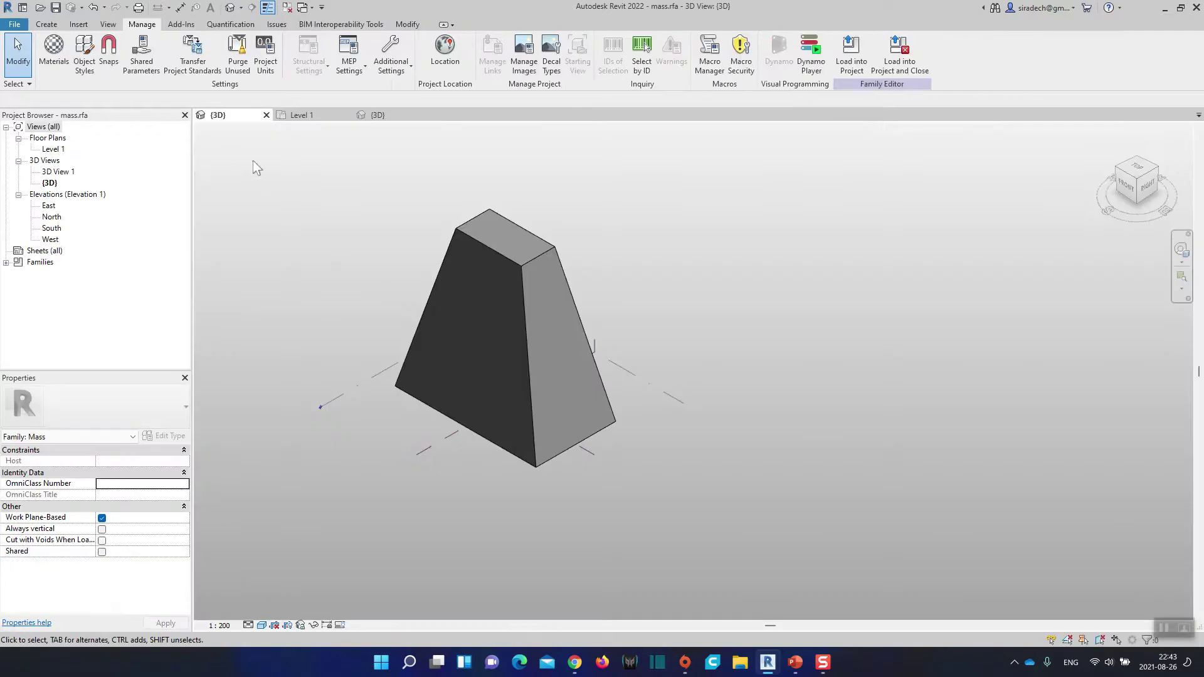
Load the mass family into Project3 and dismiss the Show Mass enabled notice
middle_drag(336, 242, 411, 261)
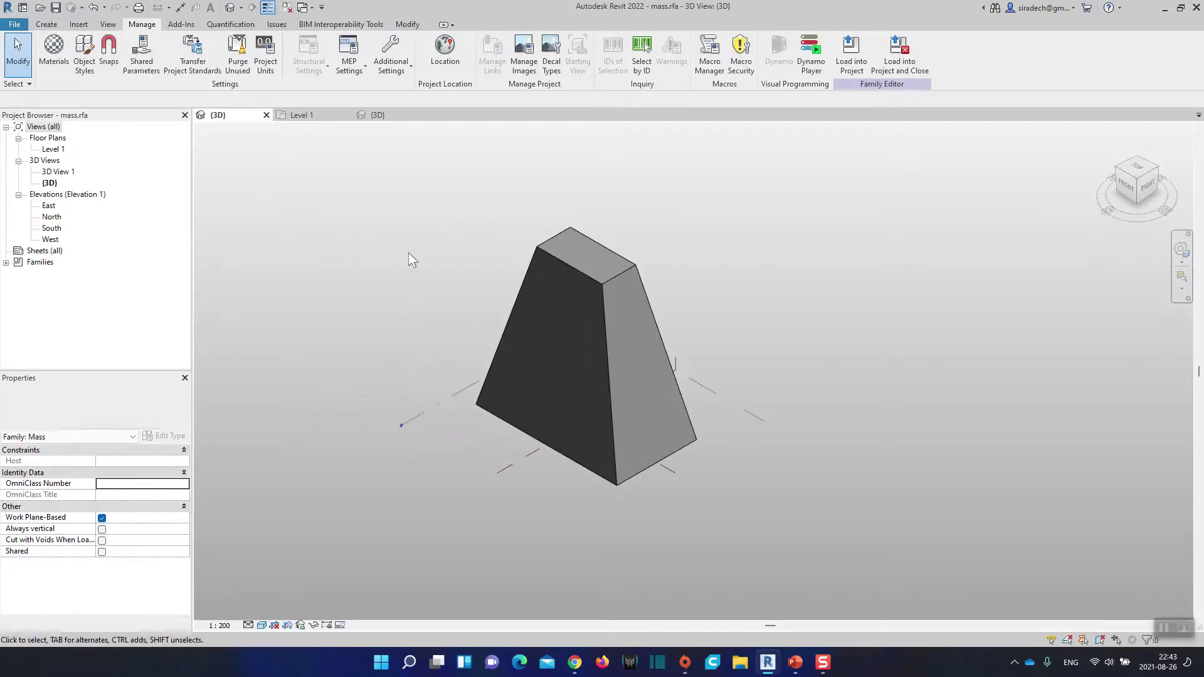
click(868, 74)
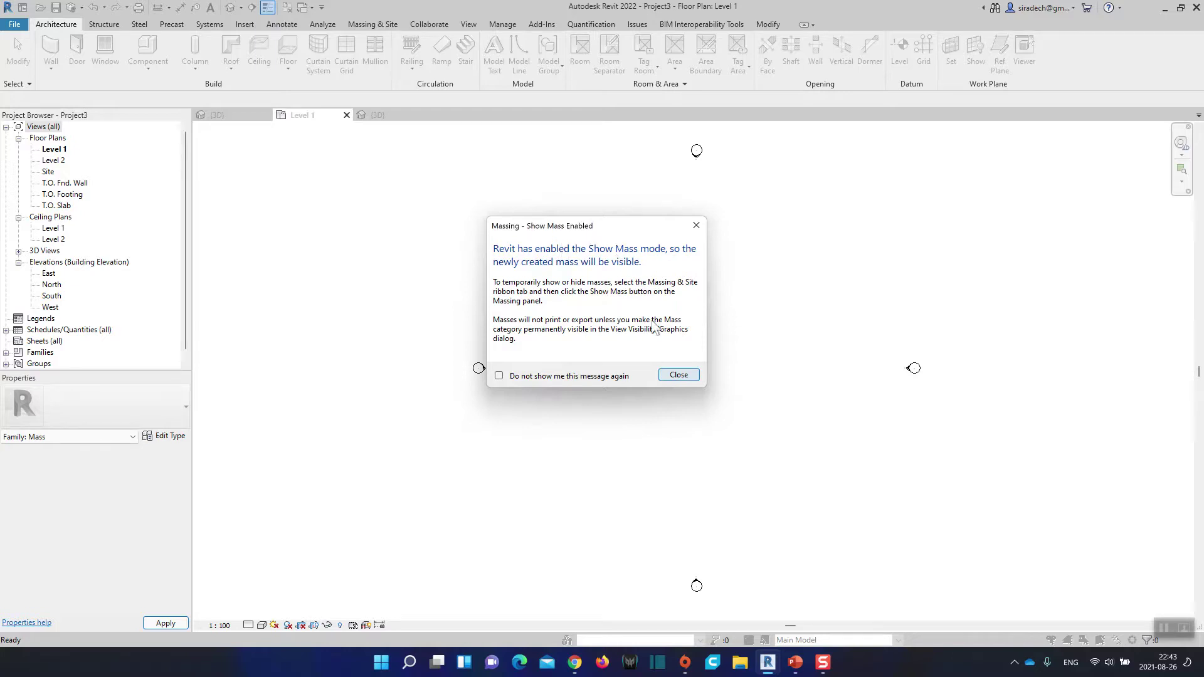
click(678, 374)
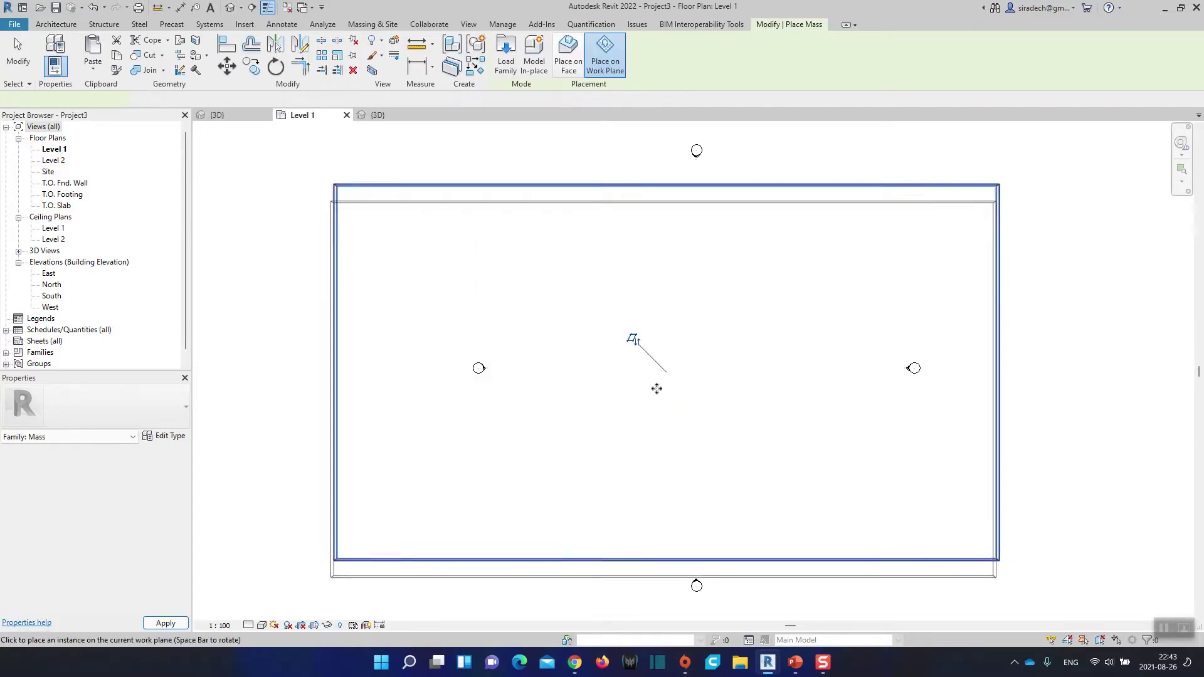
Place the tapered mass in Project3's {3D} view, then select the extra placed instance
click(384, 118)
scroll(527, 238, down, 1)
scroll(601, 320, down, 2)
scroll(652, 383, down, 2)
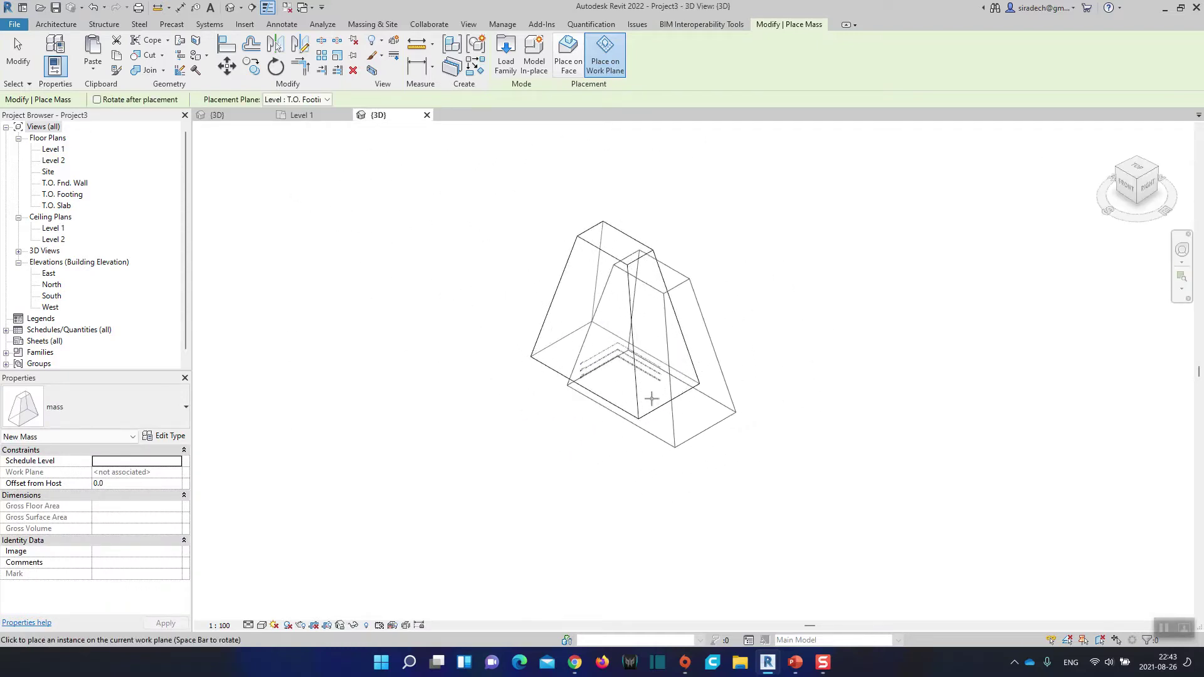
click(647, 398)
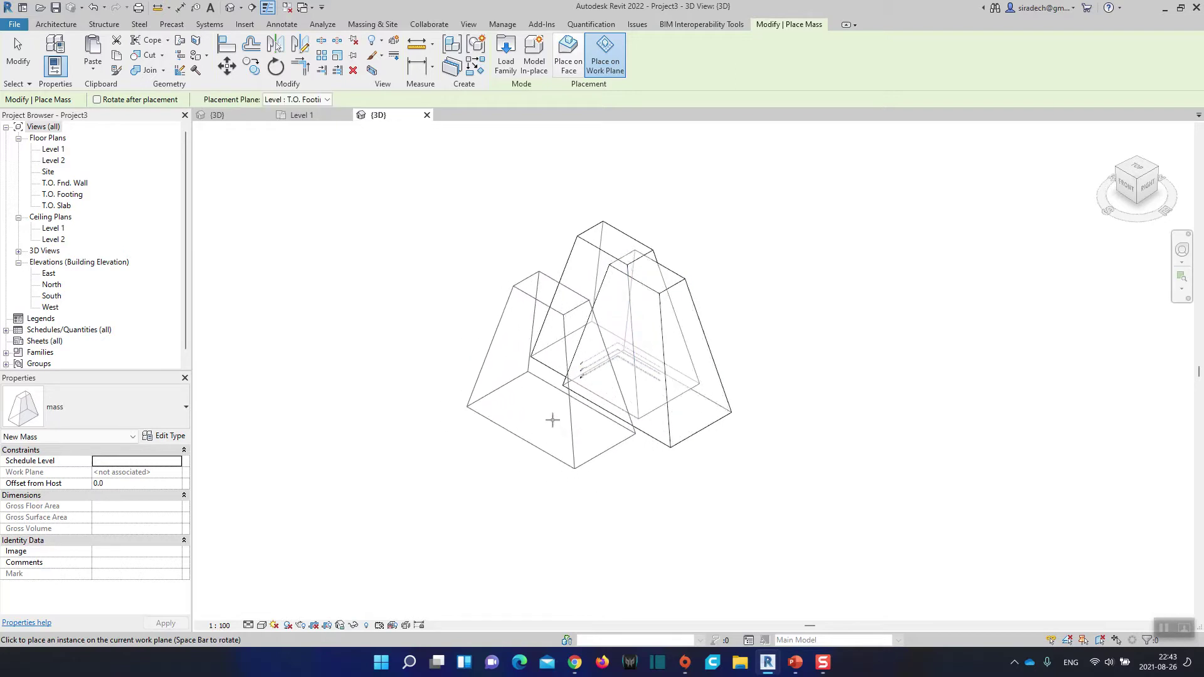
key(Escape)
click(691, 288)
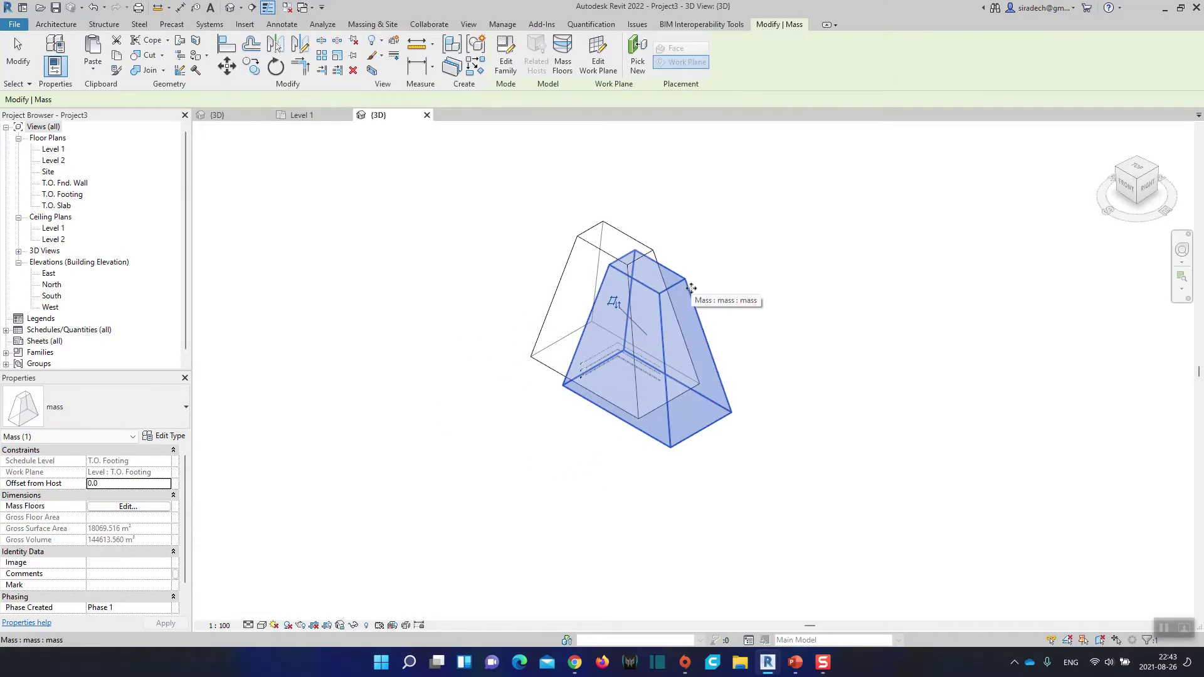
Delete the duplicate mass and inspect the single remaining instance on Level 1
key(Delete)
click(654, 259)
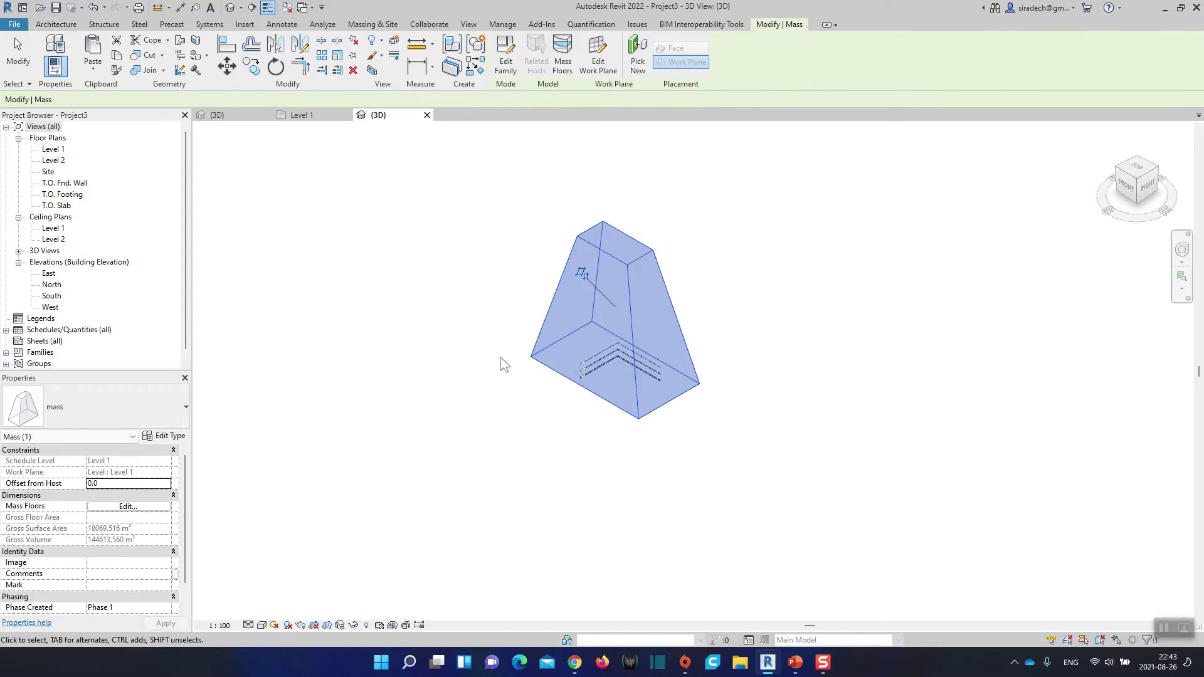
scroll(519, 338, up, 1)
scroll(479, 336, up, 3)
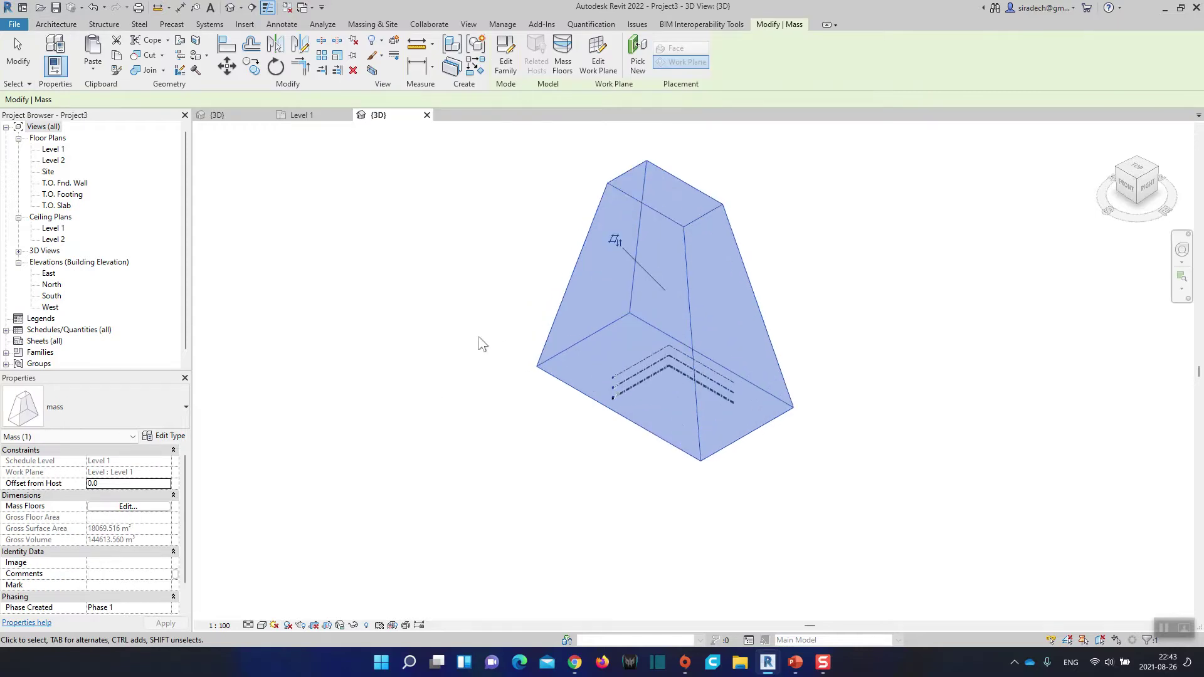
scroll(453, 334, up, 1)
middle_drag(452, 336, 401, 390)
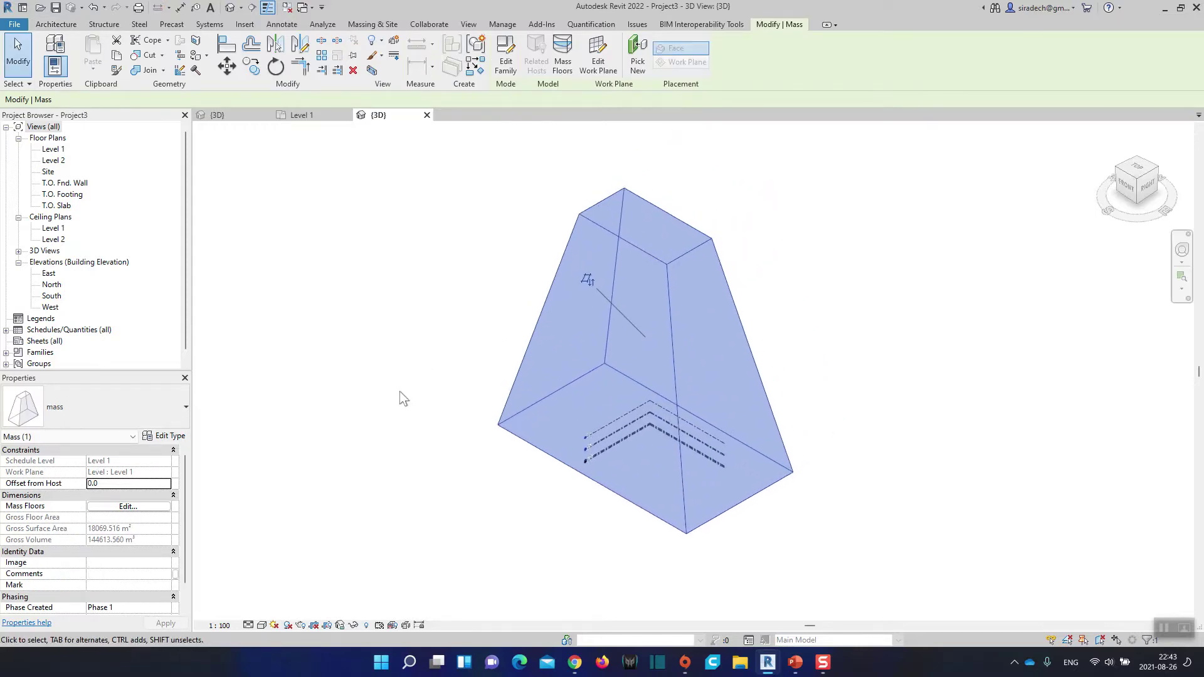
key(Escape)
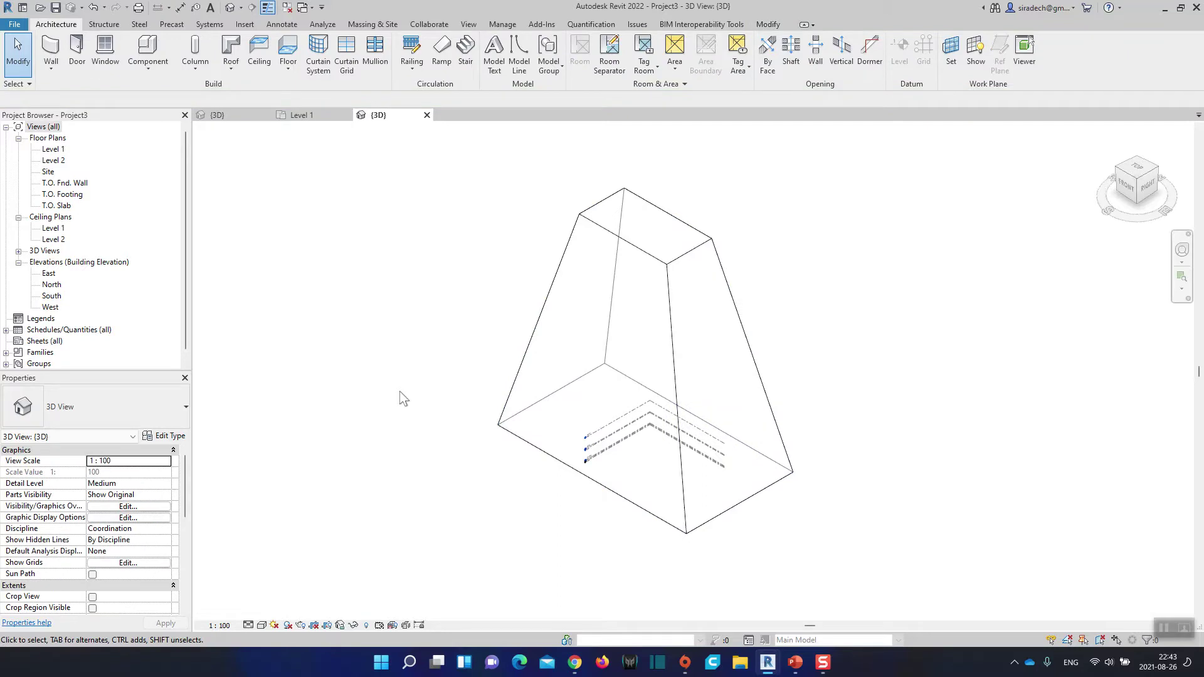